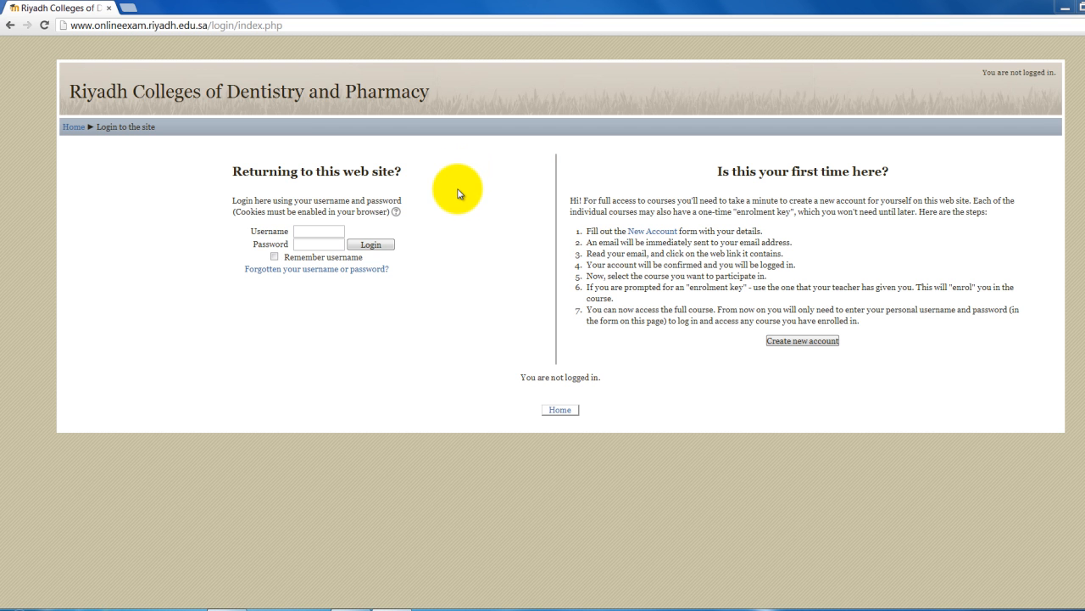
- Fill the login form with the teacher's saved username and the account password
left_click(328, 230)
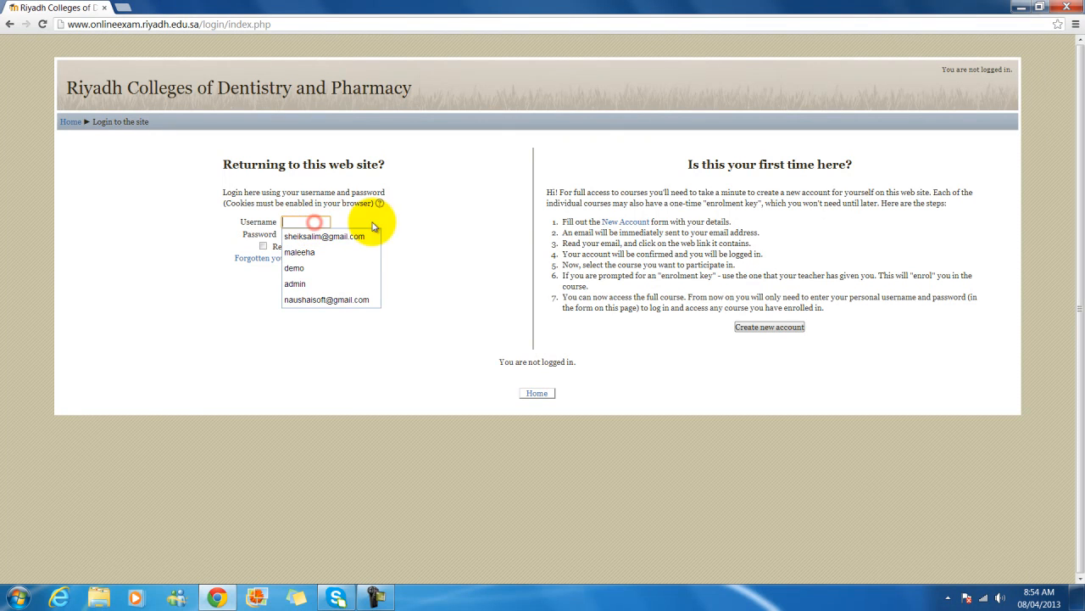
type("maleeha")
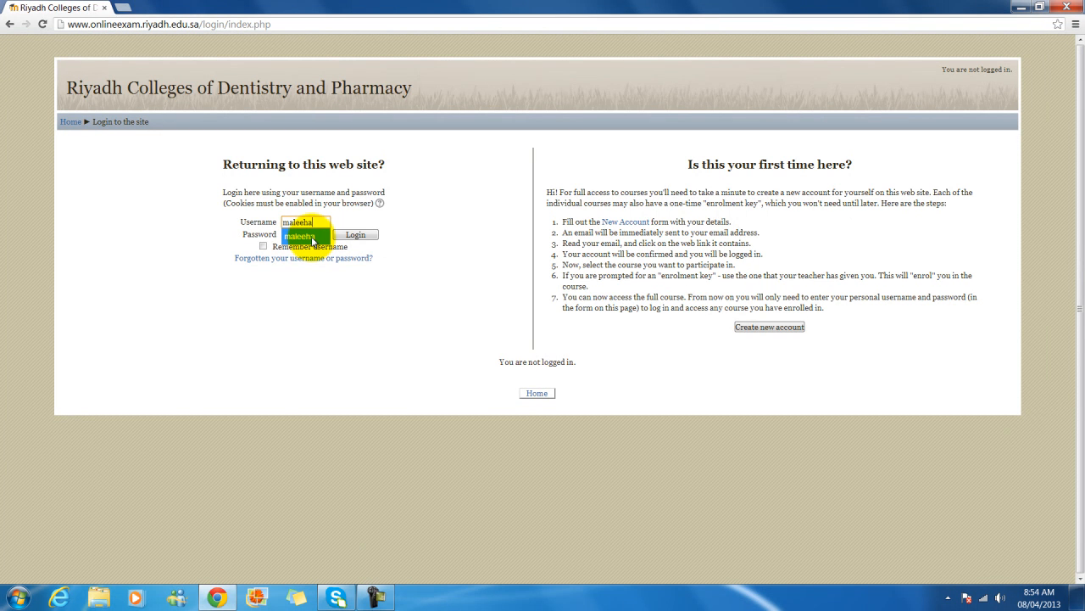
left_click(312, 240)
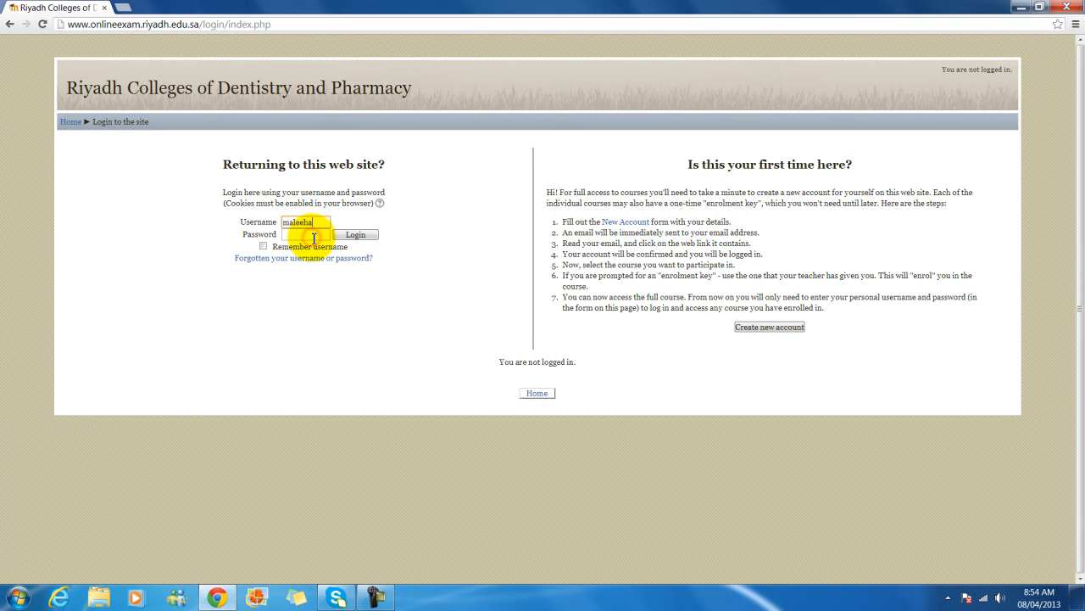
left_click(314, 238)
type("••")
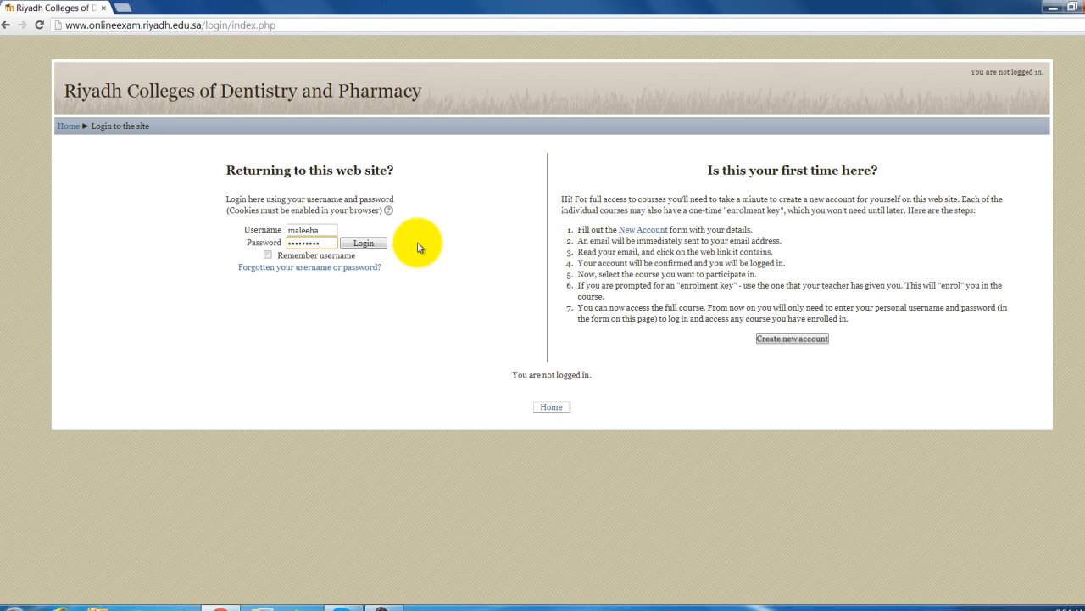
- Log in and open the English 140 (Medical Terminology II) course from My courses
left_click(364, 243)
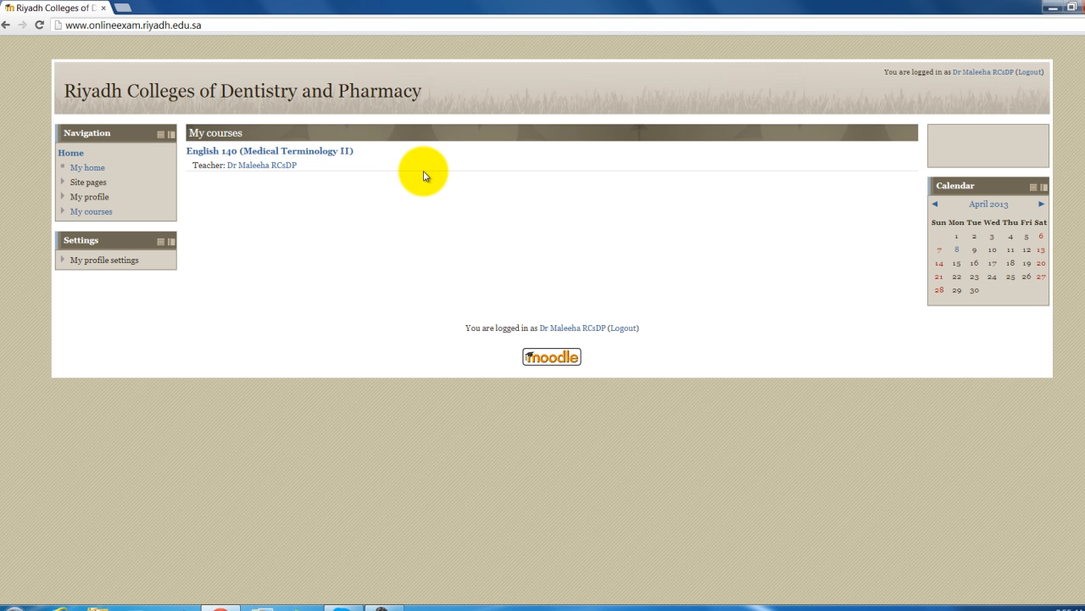
left_click(332, 153)
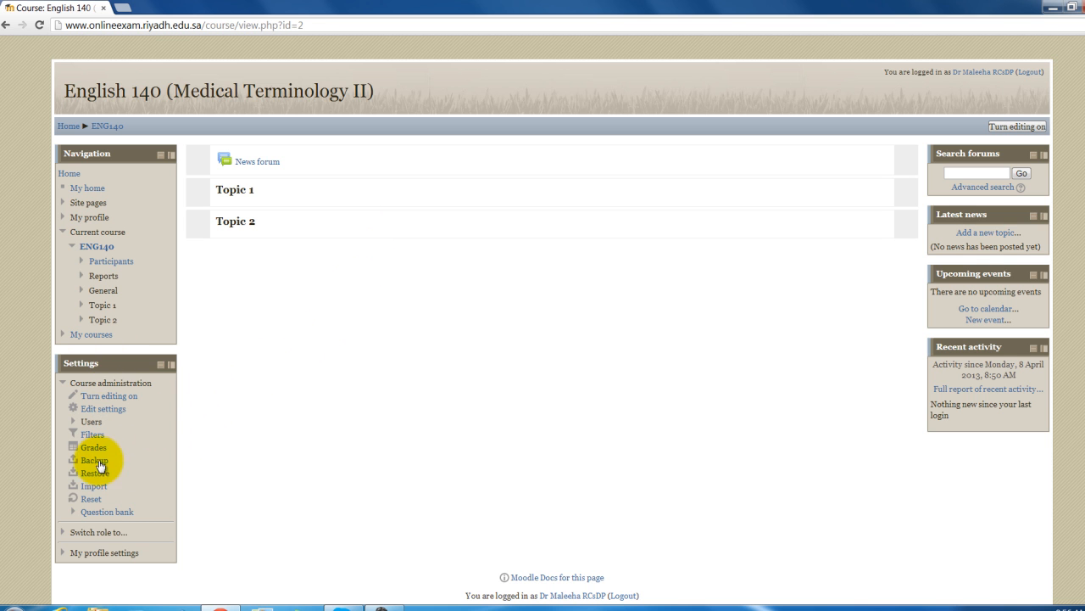
- Open the course question bank, check its category list, then go to the Categories page
left_click(98, 512)
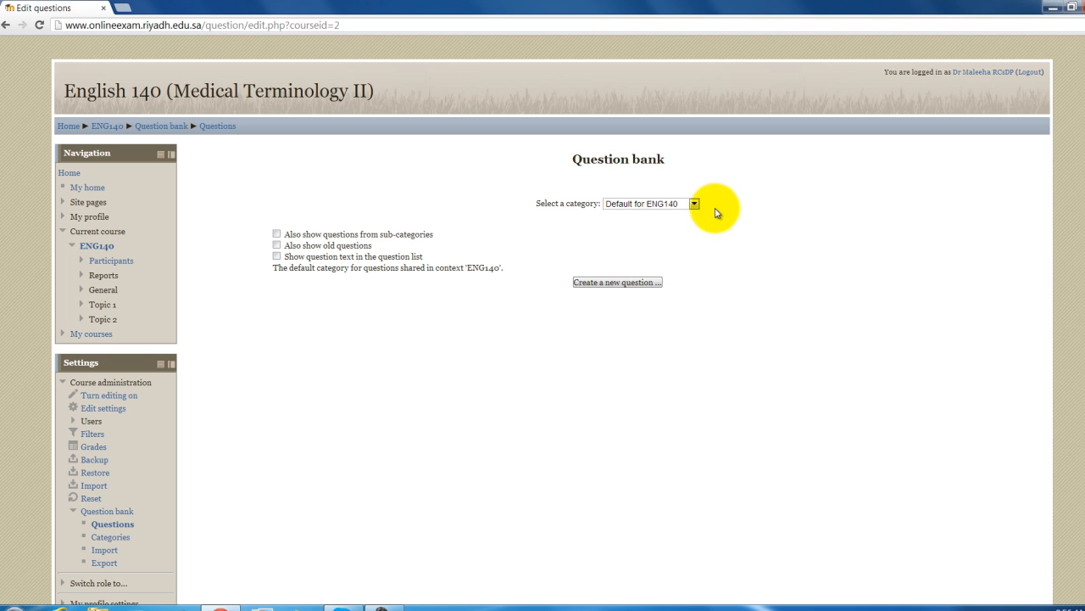
left_click(693, 205)
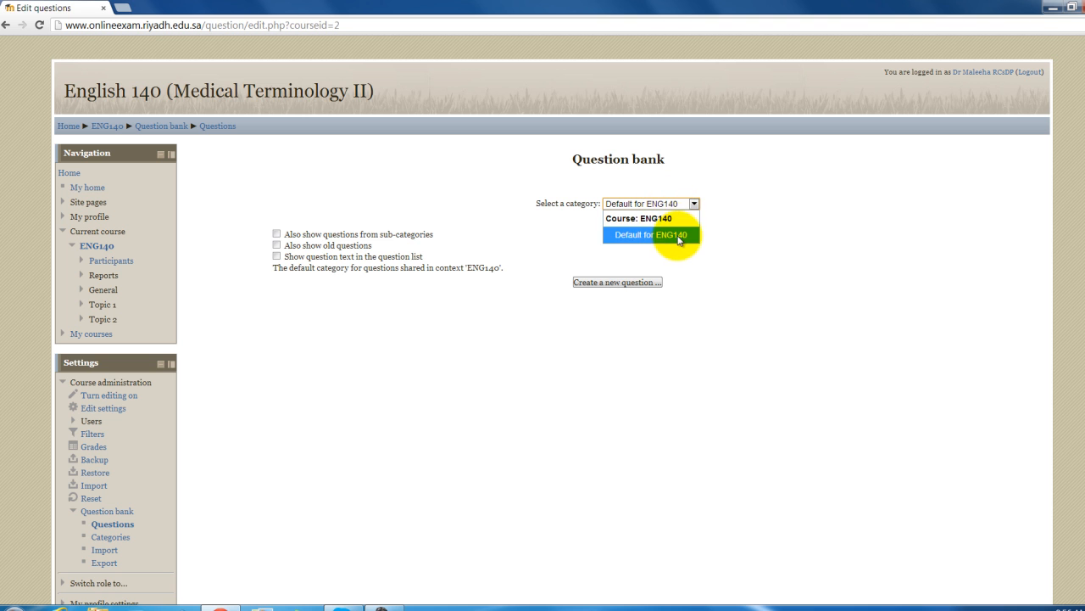
left_click(731, 236)
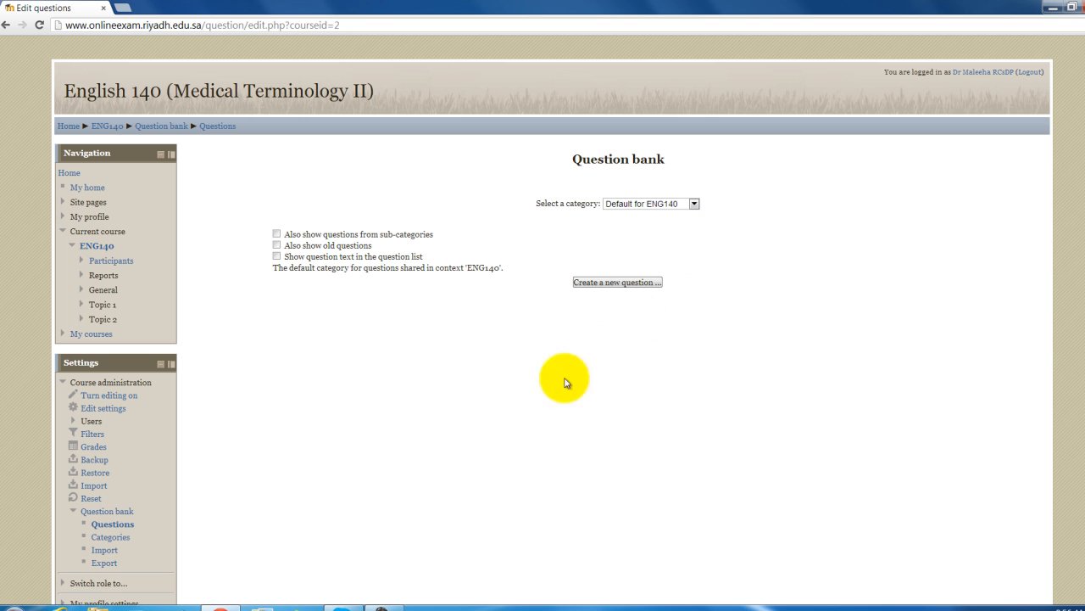
left_click(113, 540)
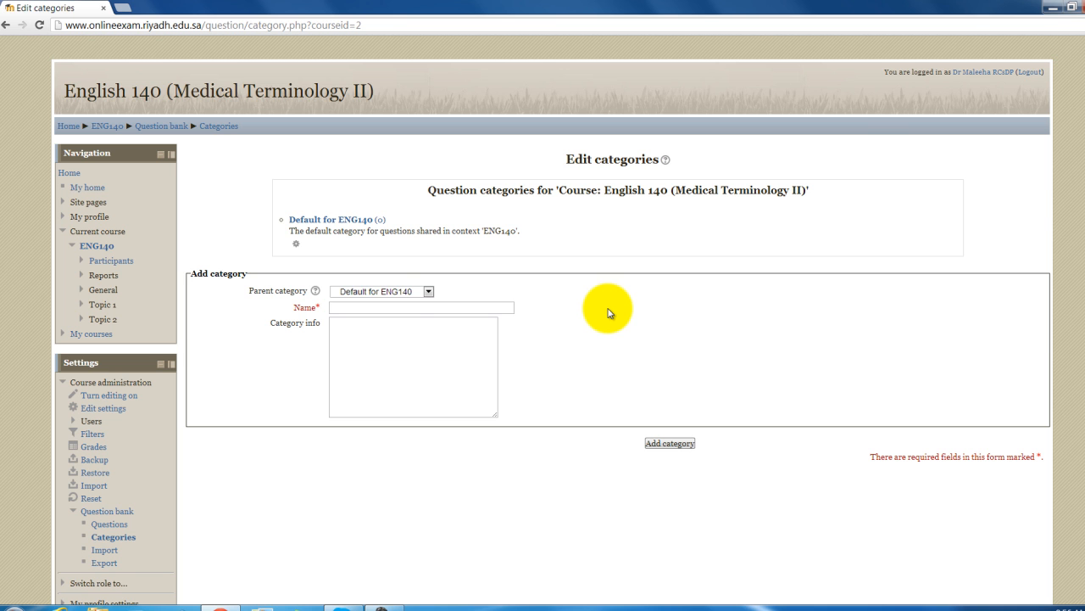
- Create category 'Simple' with info 'Below Average' under Default for ENG140
left_click(402, 308)
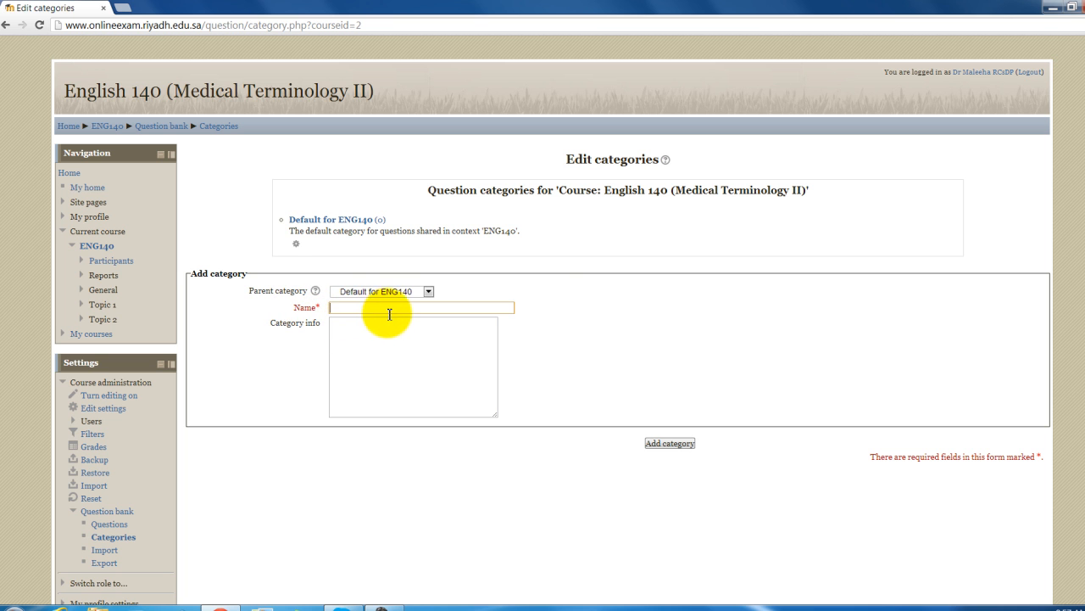
type("imple")
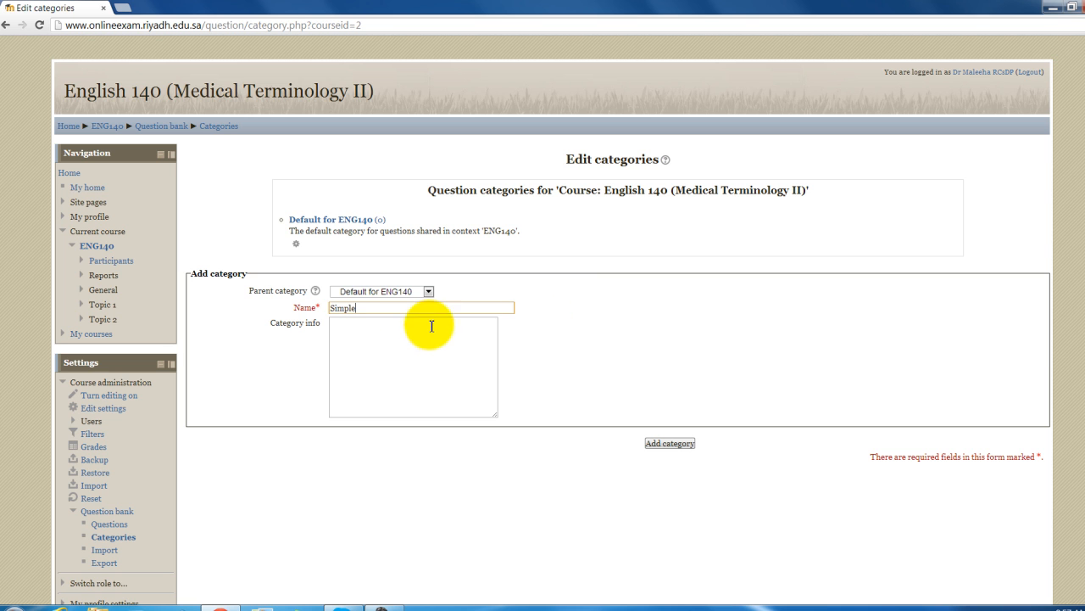
left_click(380, 332)
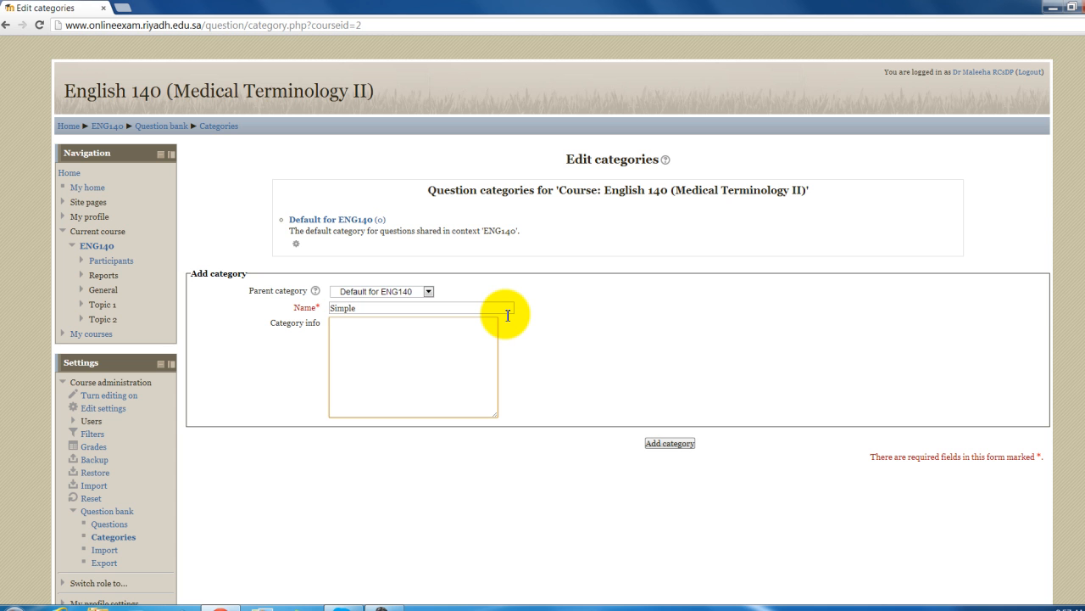
type("Below")
left_click(669, 443)
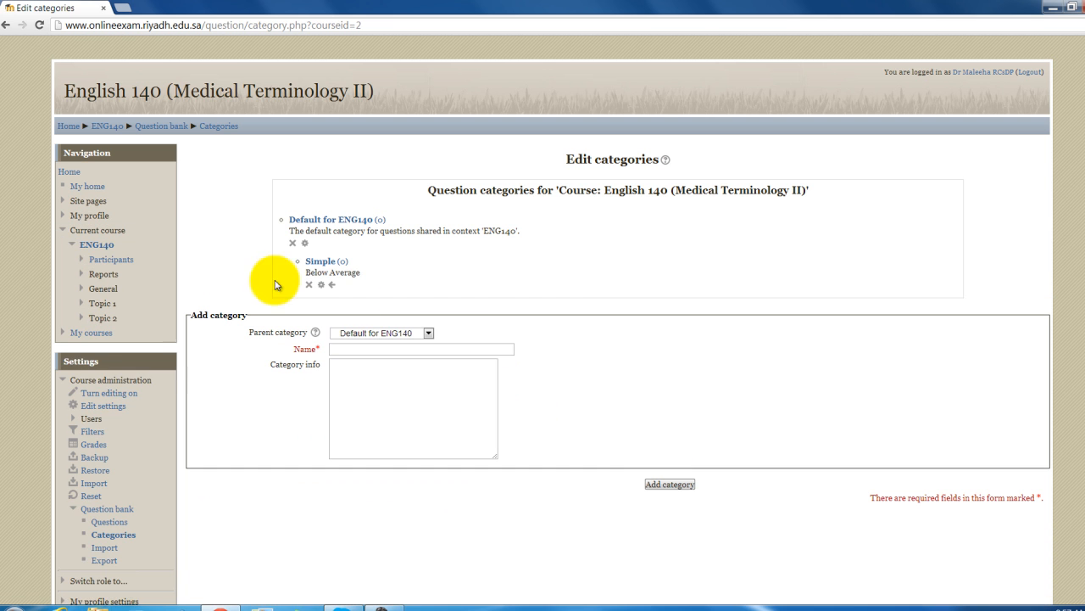
- Add the 'Moderate' category with info 'Average'
left_click(349, 349)
type("M")
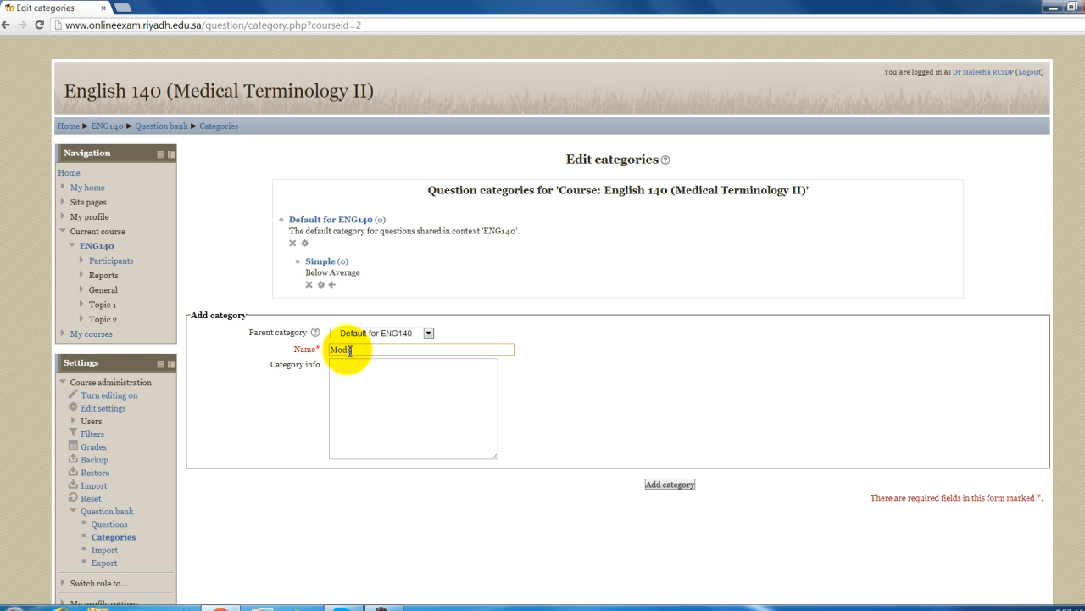
type("oderate")
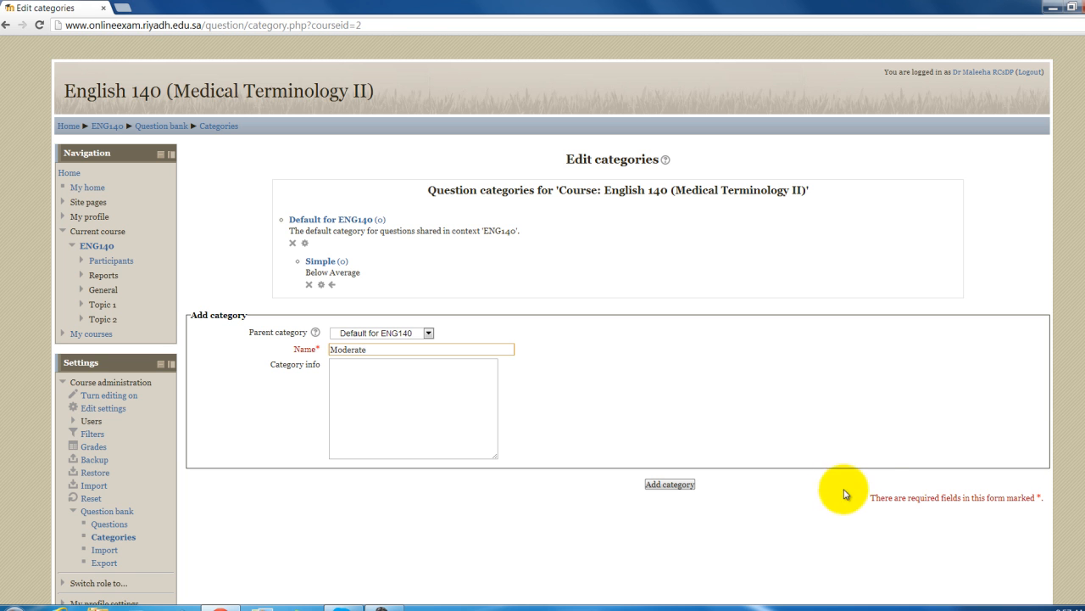
left_click(414, 389)
type("Average")
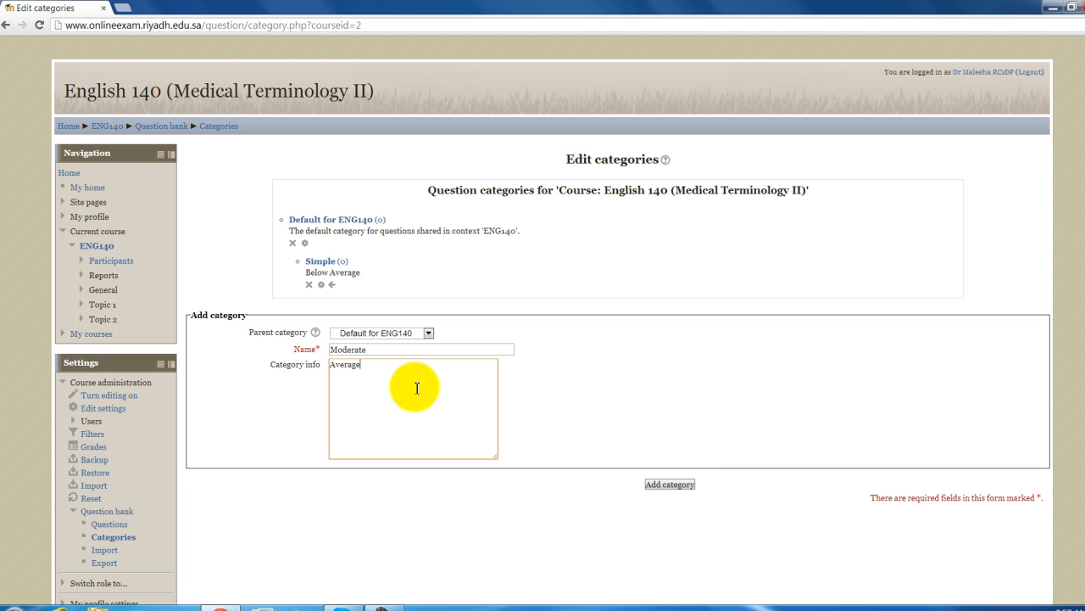
left_click(685, 484)
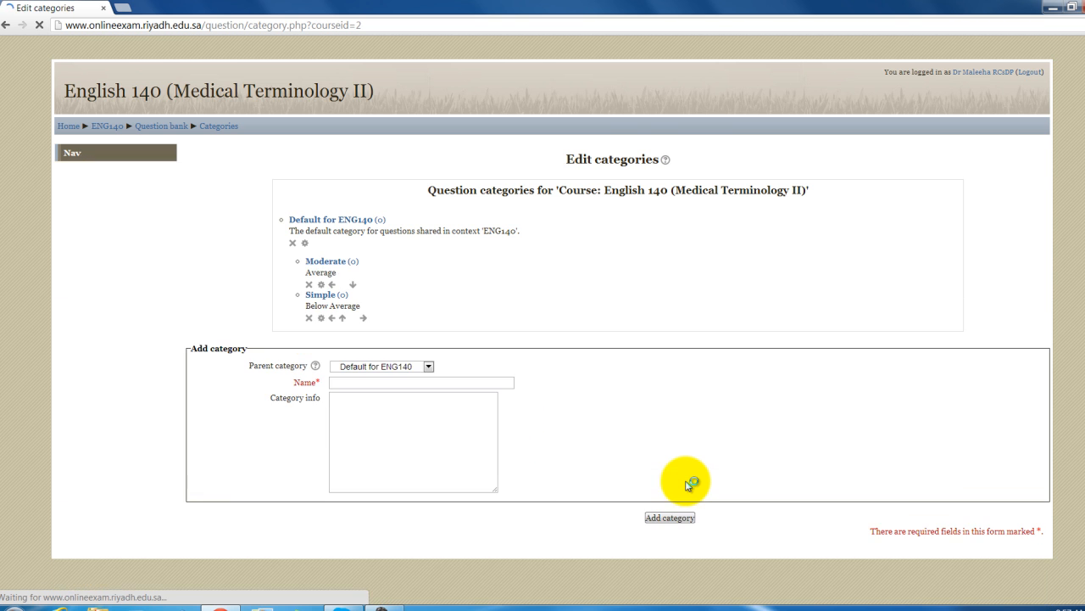
- Add the 'Complex' category with info 'Above Average/Challenging'
left_click(357, 382)
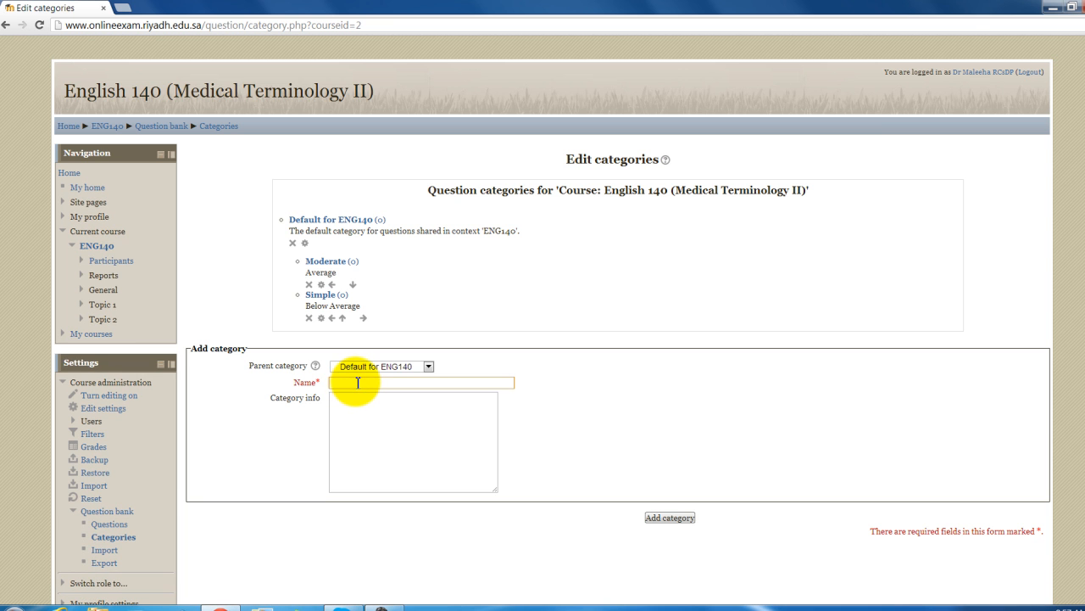
type("Complex")
left_click(371, 411)
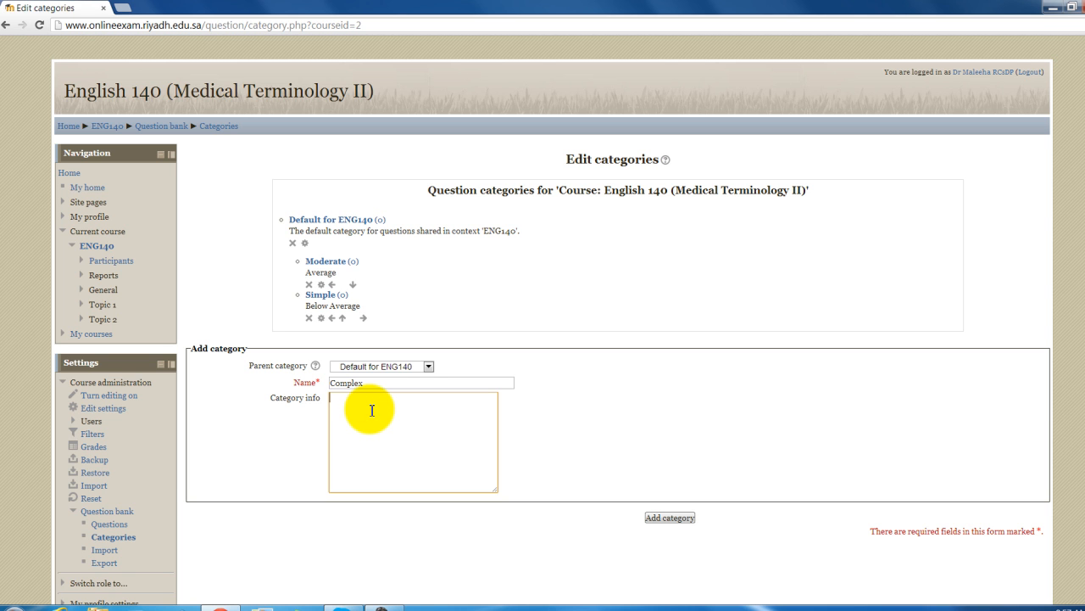
type("Above Average/Challenging")
left_click(672, 518)
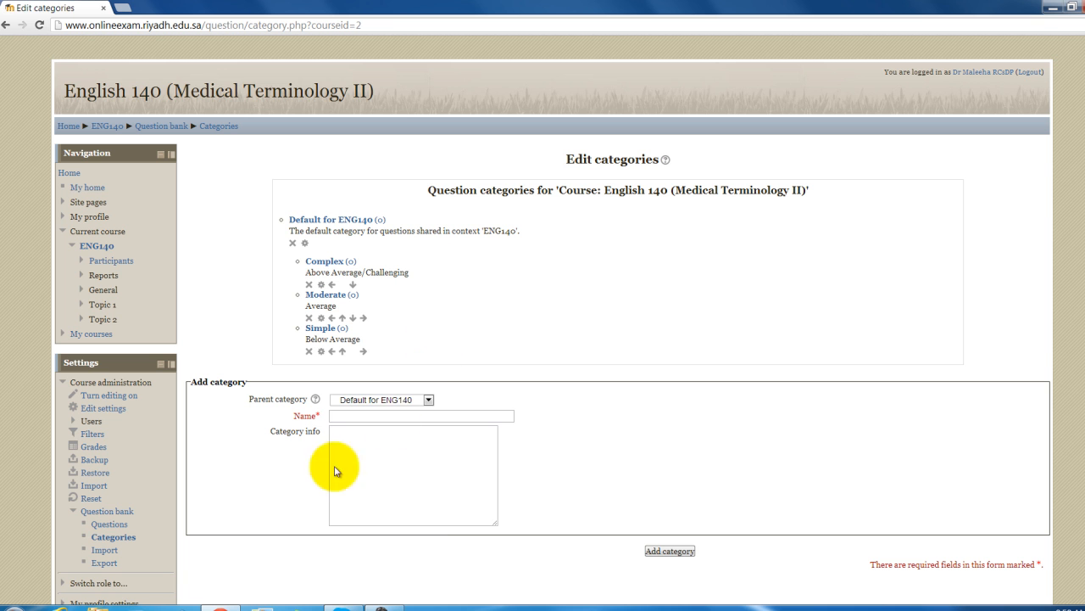
- Return to the question list and switch the question bank to the Simple category
left_click(117, 528)
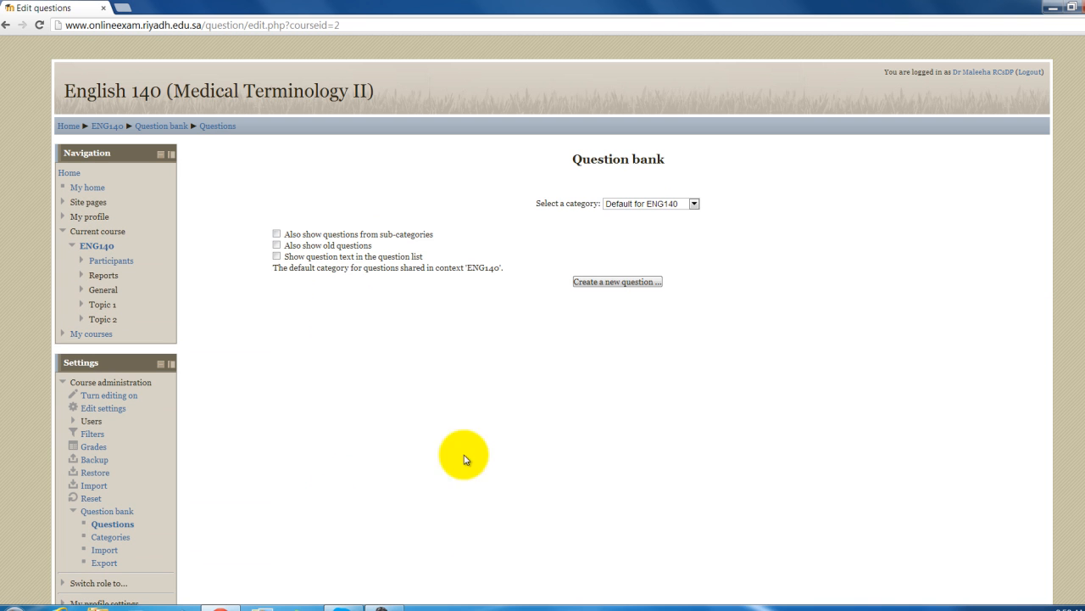
left_click(694, 204)
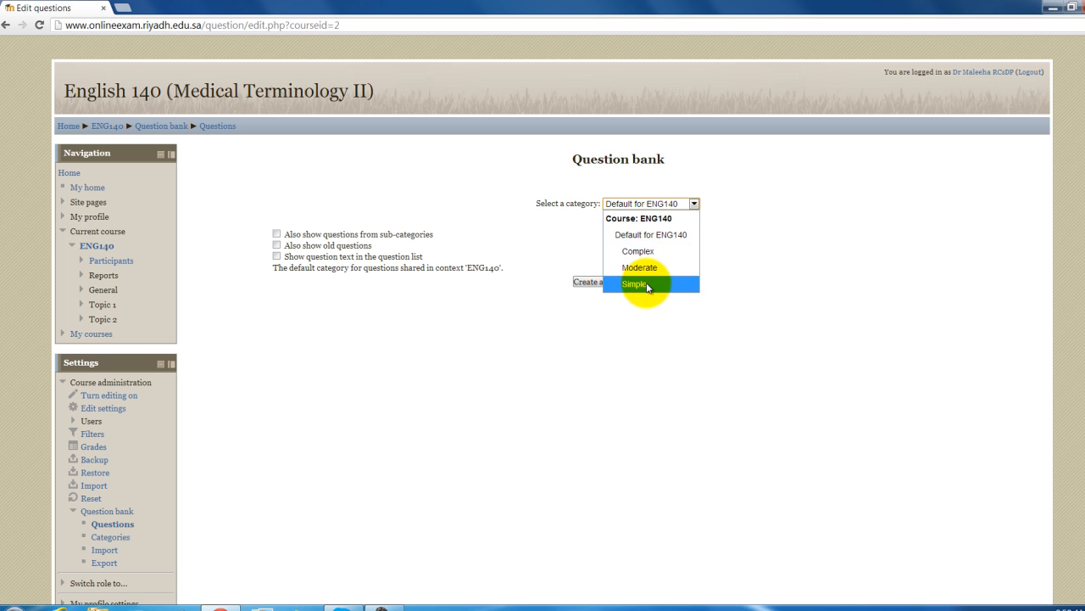
left_click(749, 250)
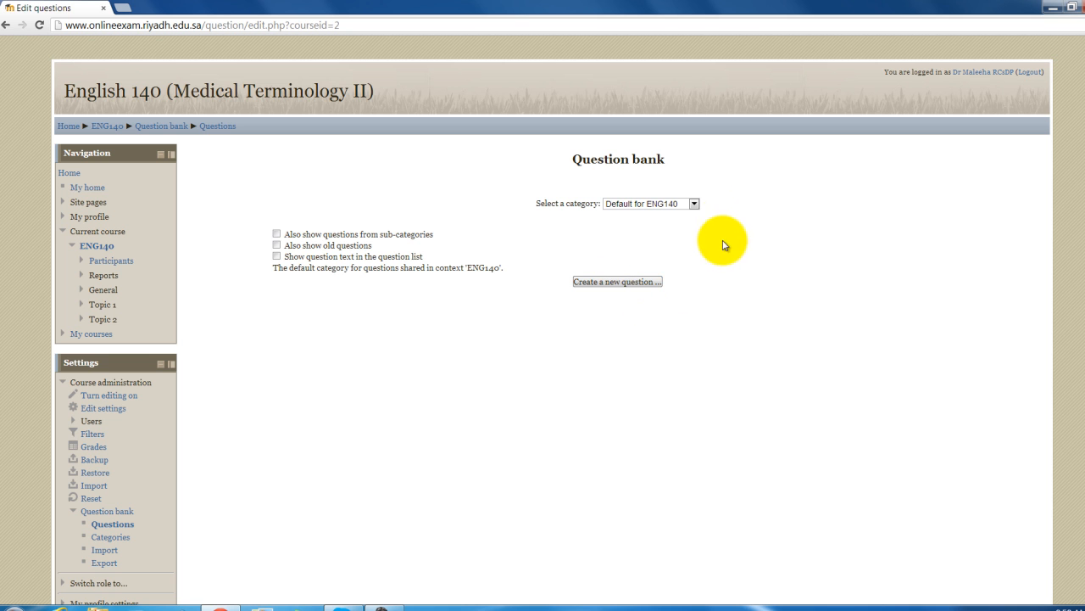
left_click(693, 204)
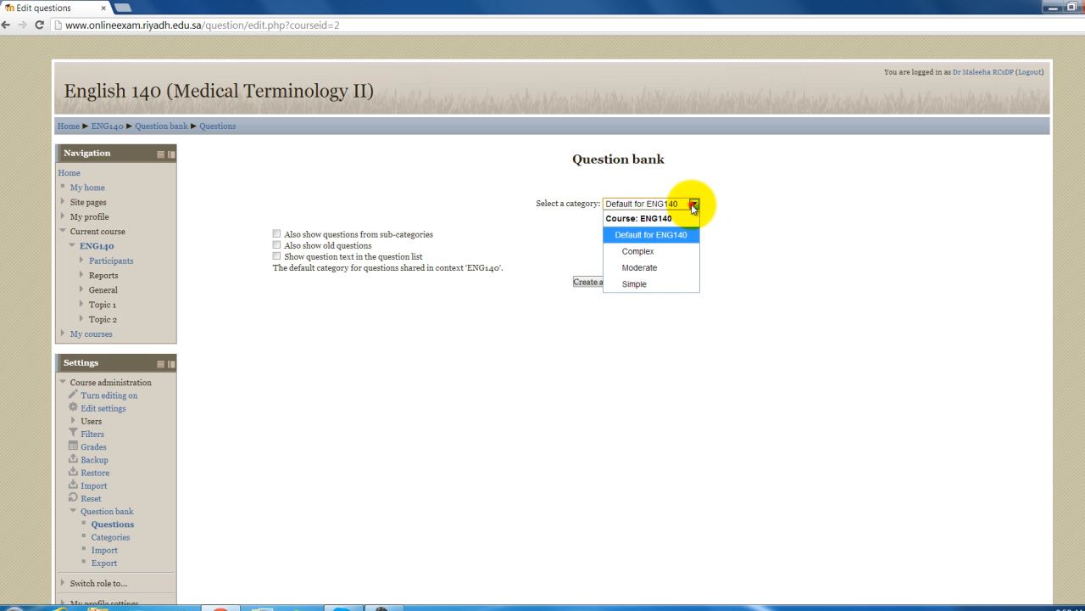
left_click(680, 285)
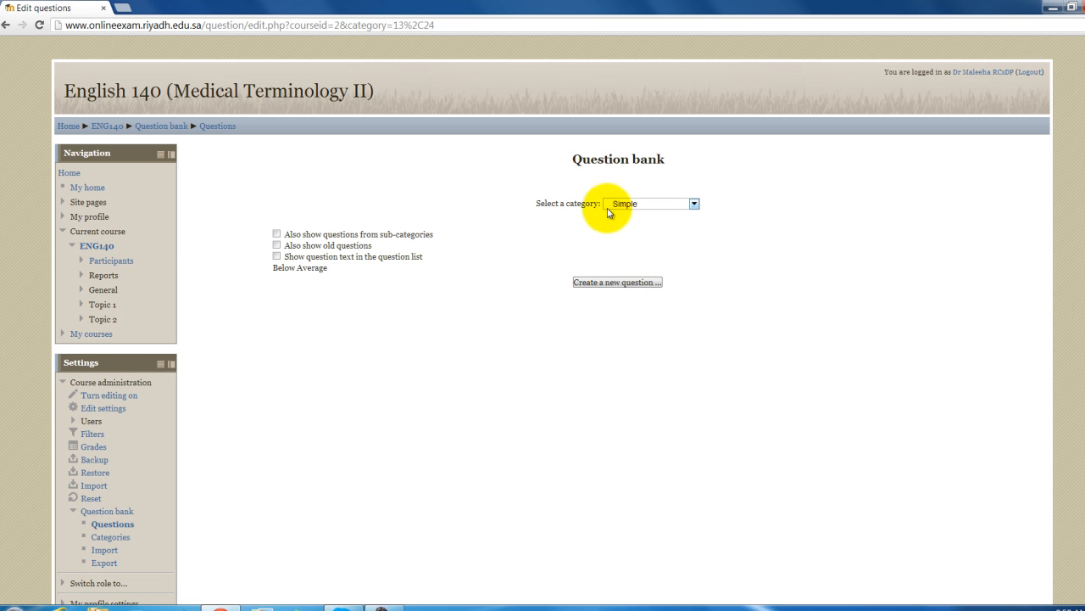
- Start a new question of type Multiple choice
left_click(610, 282)
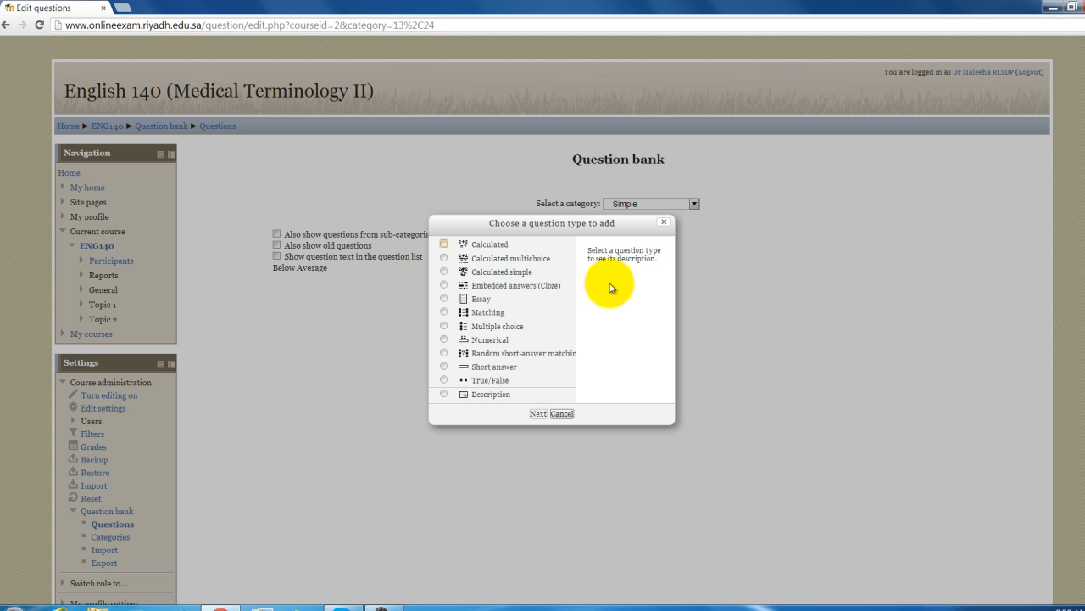
left_click(461, 326)
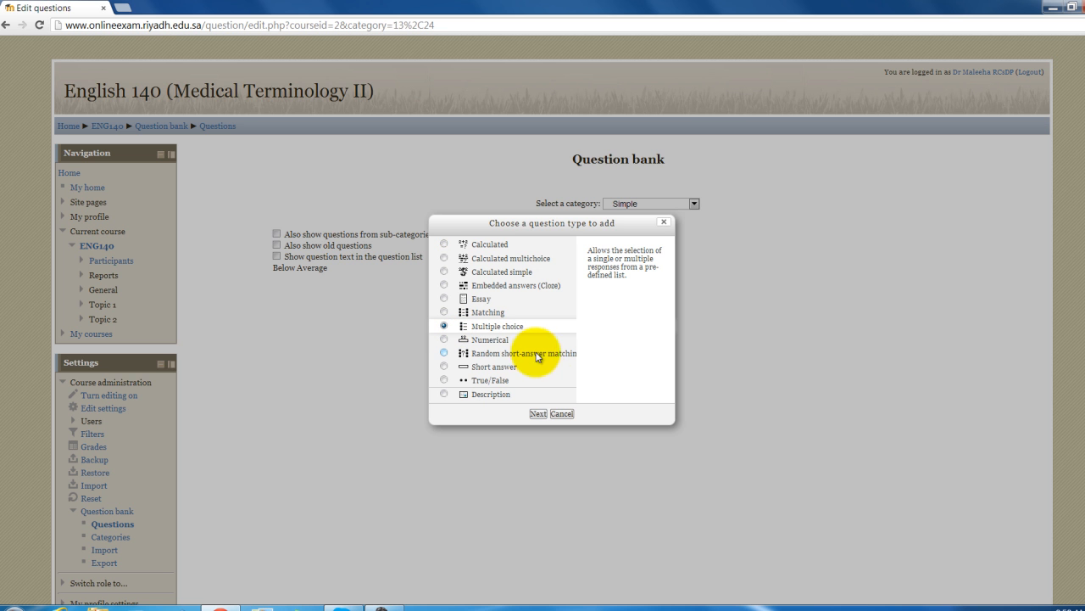
left_click(537, 413)
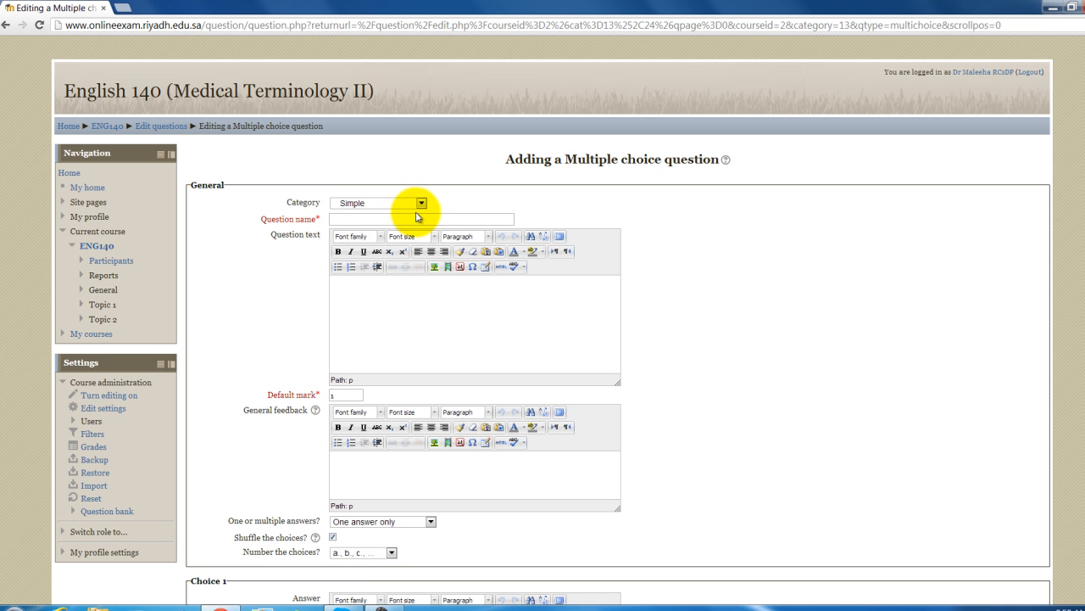
- Keep category Simple and name the question 'What is the capital of Saudi Arabia?'
left_click(421, 204)
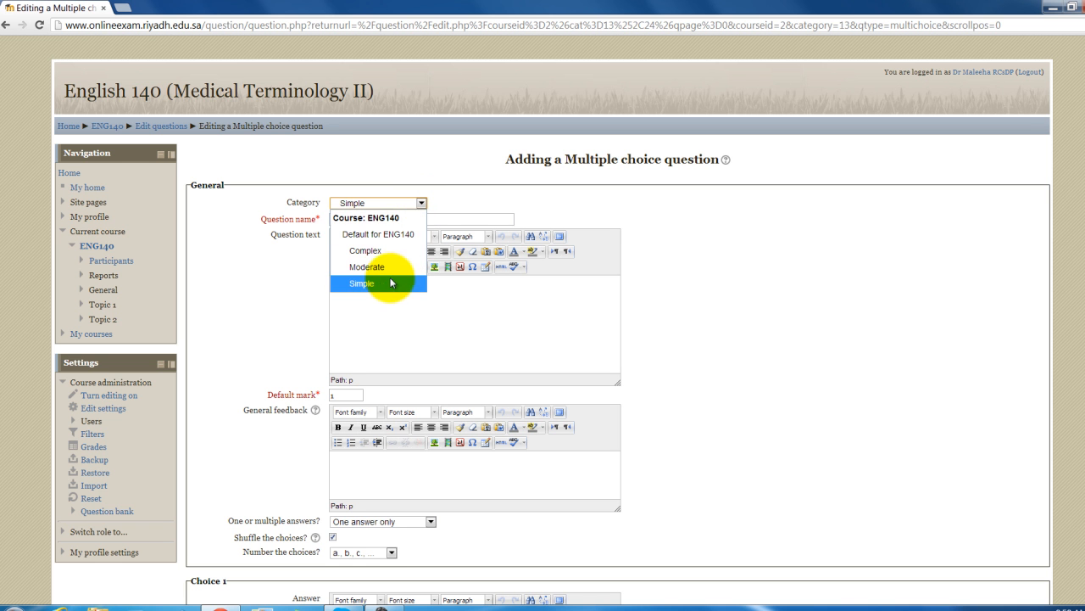
left_click(390, 283)
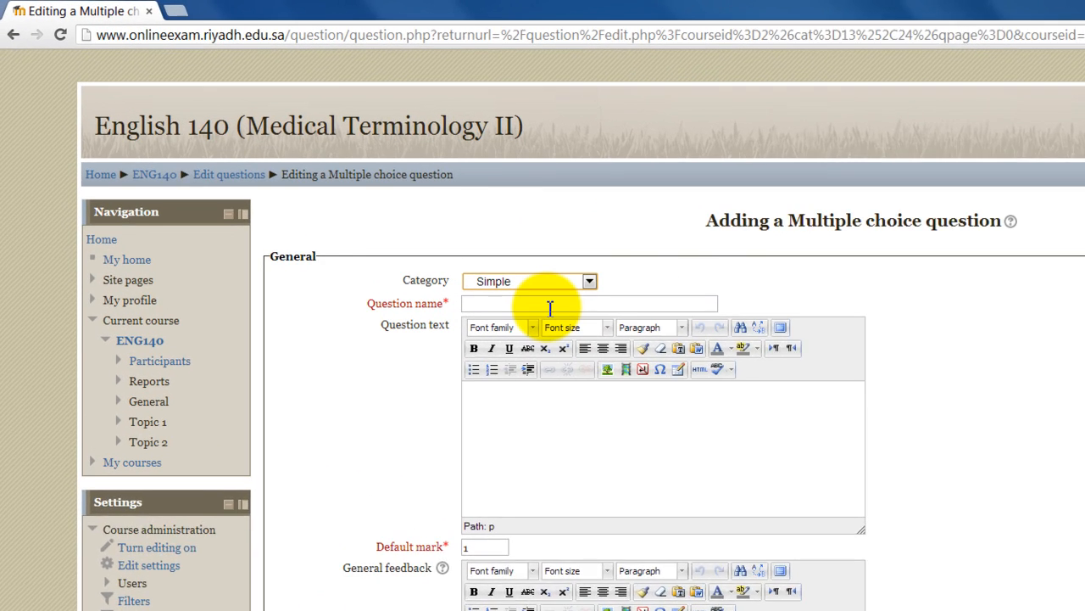
left_click(405, 224)
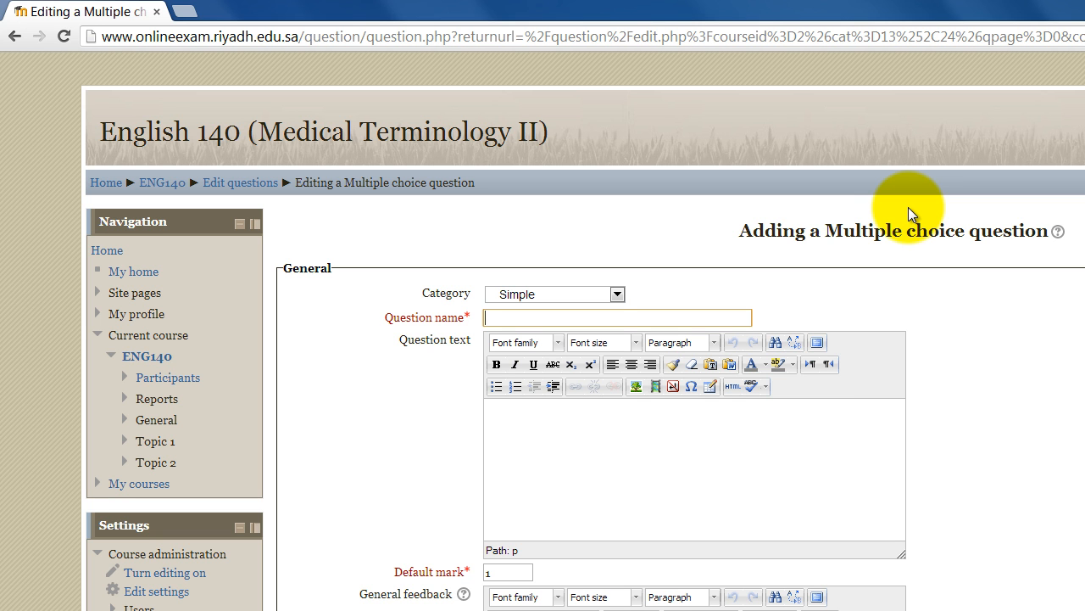
type("What is the capital of Saudi Arabia?")
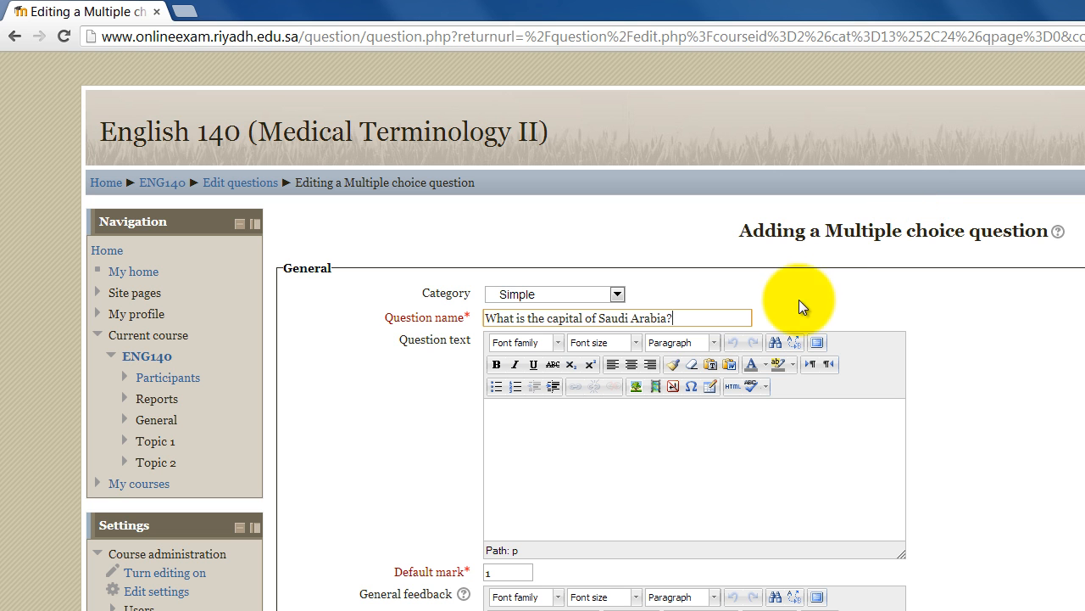
- Copy the question name and paste it into the Question text editor
left_click(689, 316)
left_click_drag(691, 315, 485, 346)
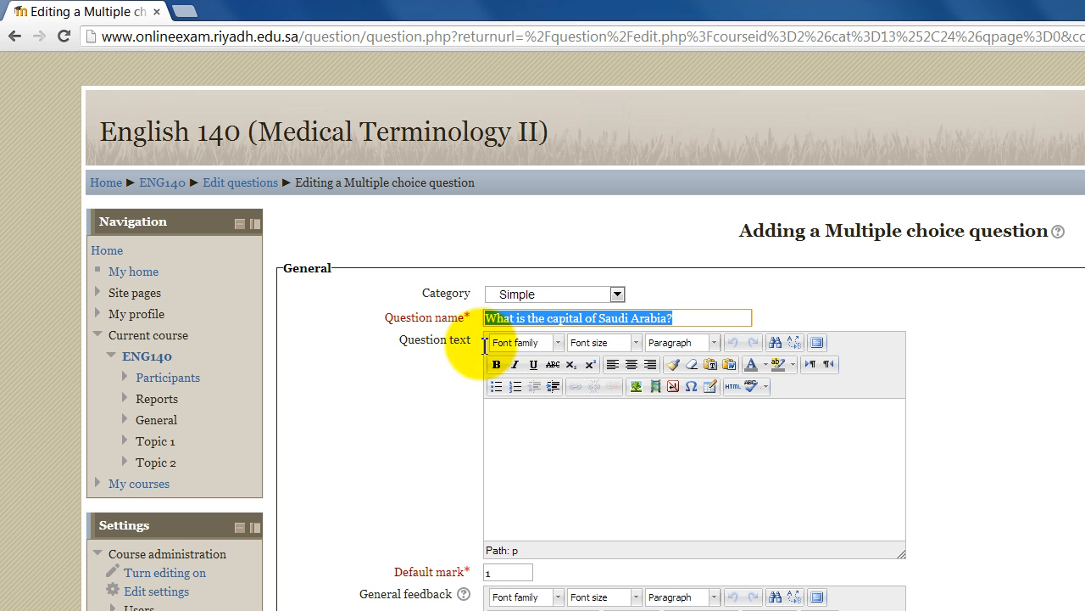
right_click(528, 319)
left_click(574, 439)
left_click(573, 435)
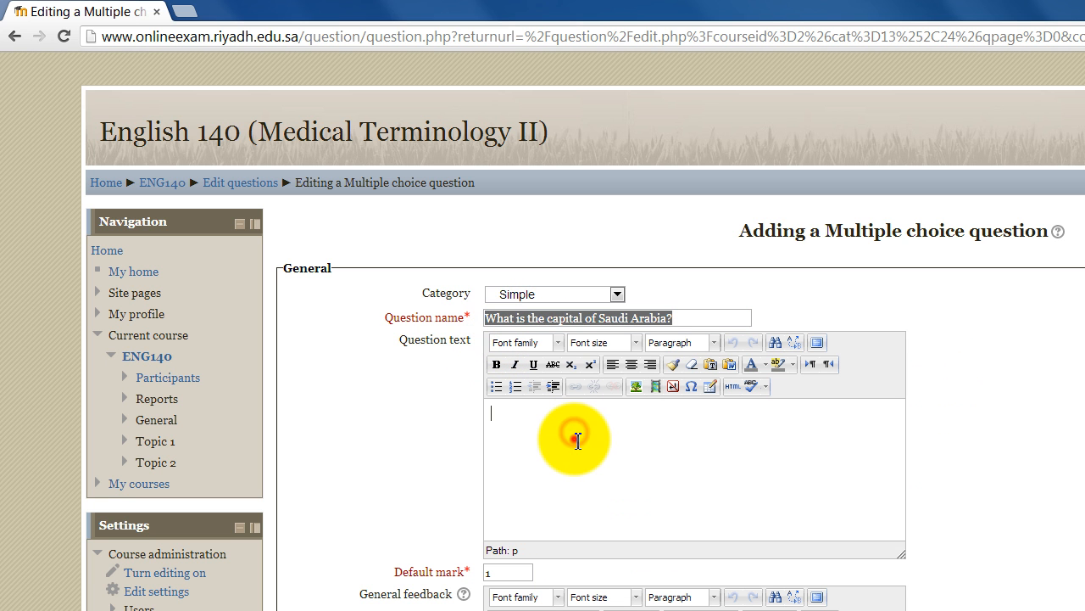
key("ctrl+v")
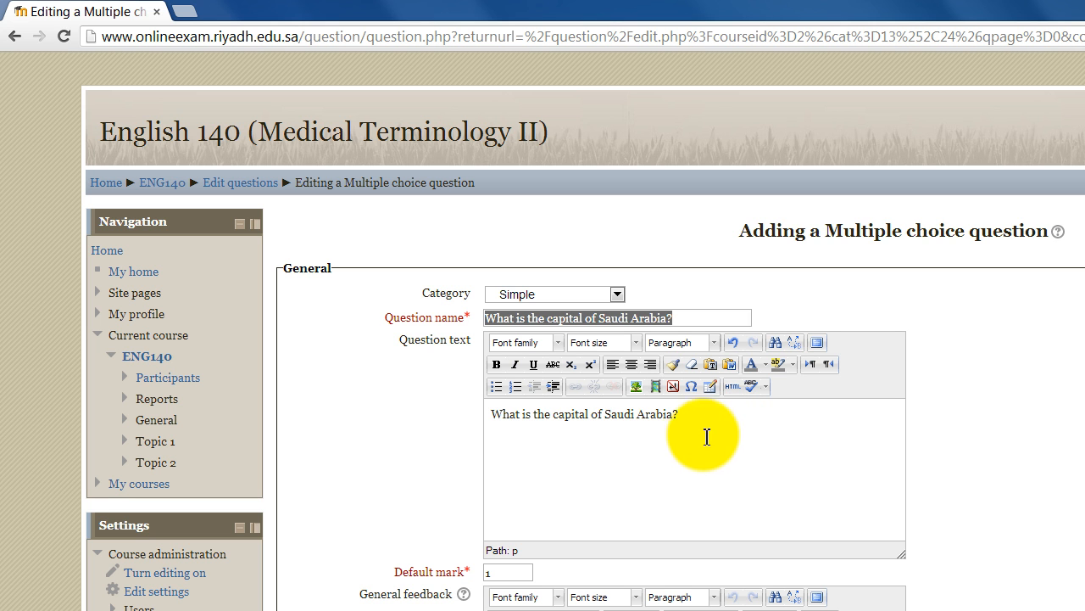
- Upload the Desert.jpg sample picture through the insert image dialog's file picker
left_click(635, 386)
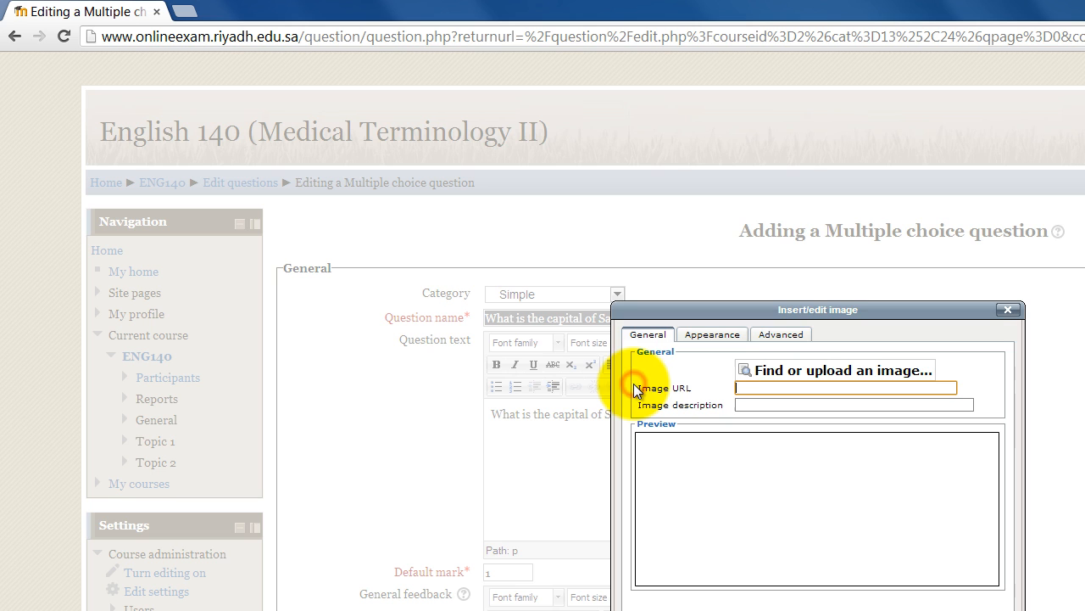
left_click(775, 371)
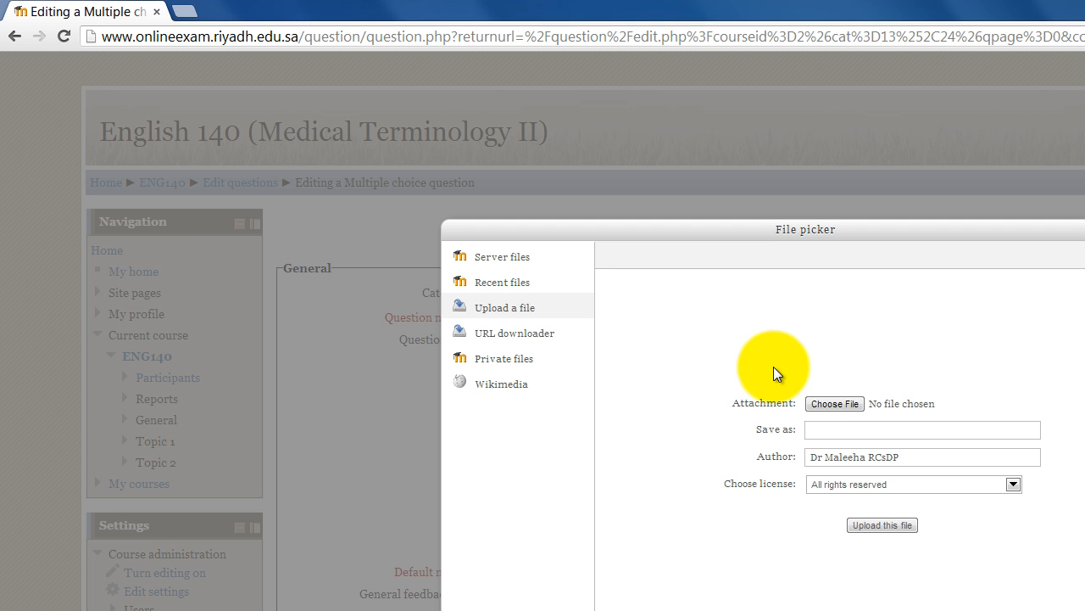
left_click(835, 409)
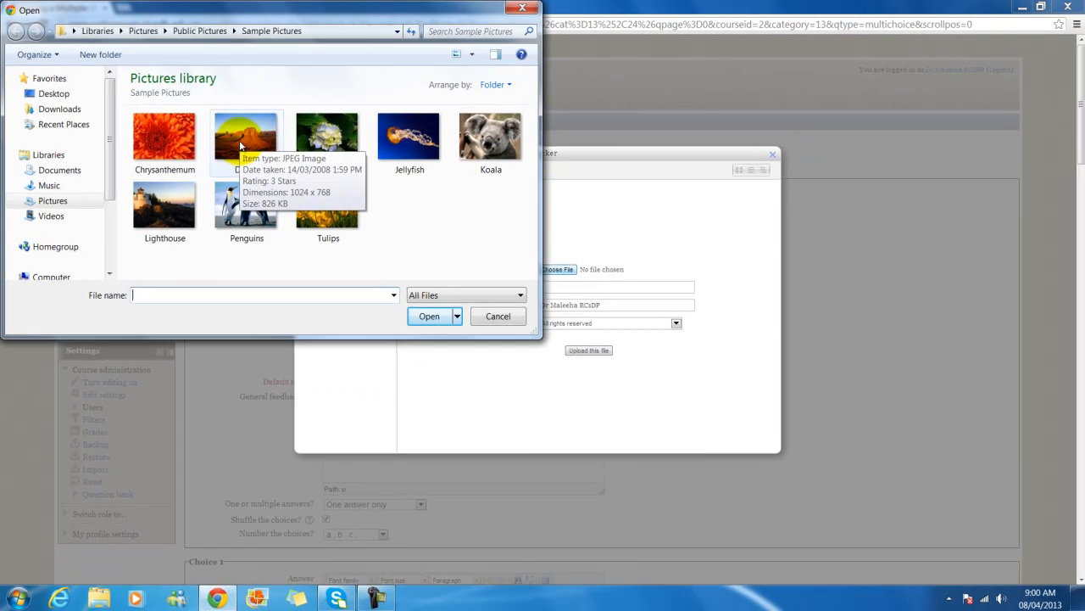
left_click(314, 184)
left_click(549, 416)
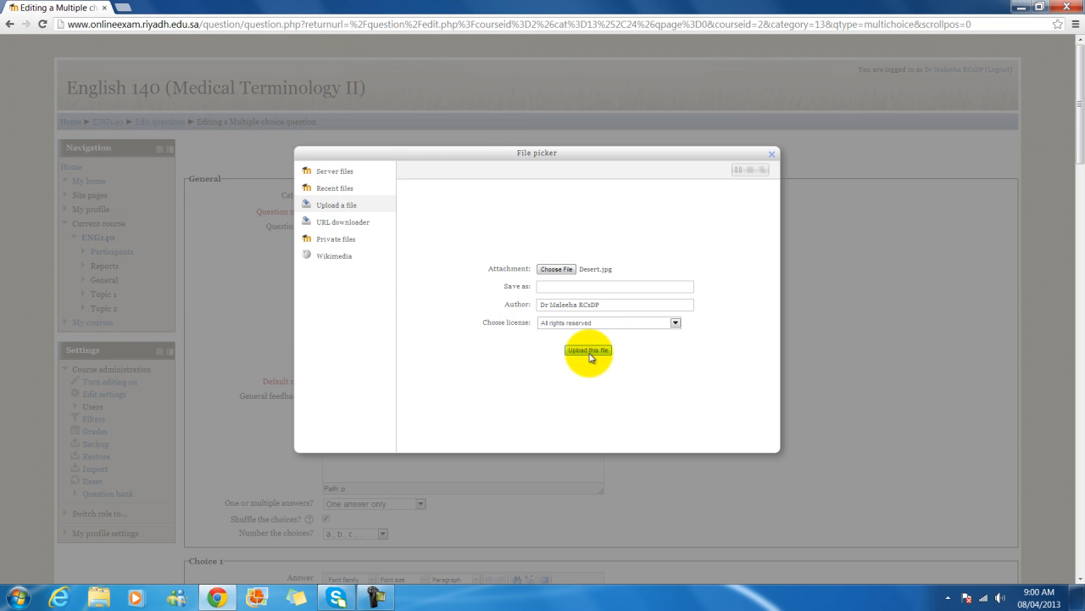
left_click(590, 353)
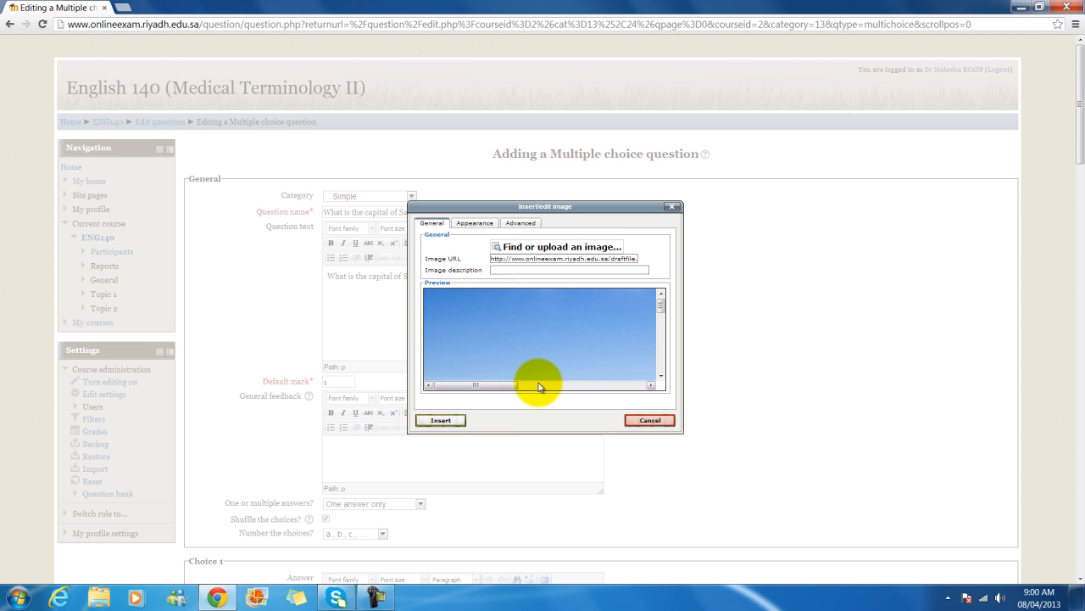
left_click_drag(490, 385, 584, 391)
- Insert the Desert image into the question text, accepting the missing-description warning
mouse_move(660, 311)
left_mouse_down()
mouse_move(661, 352)
mouse_move(659, 314)
left_mouse_up()
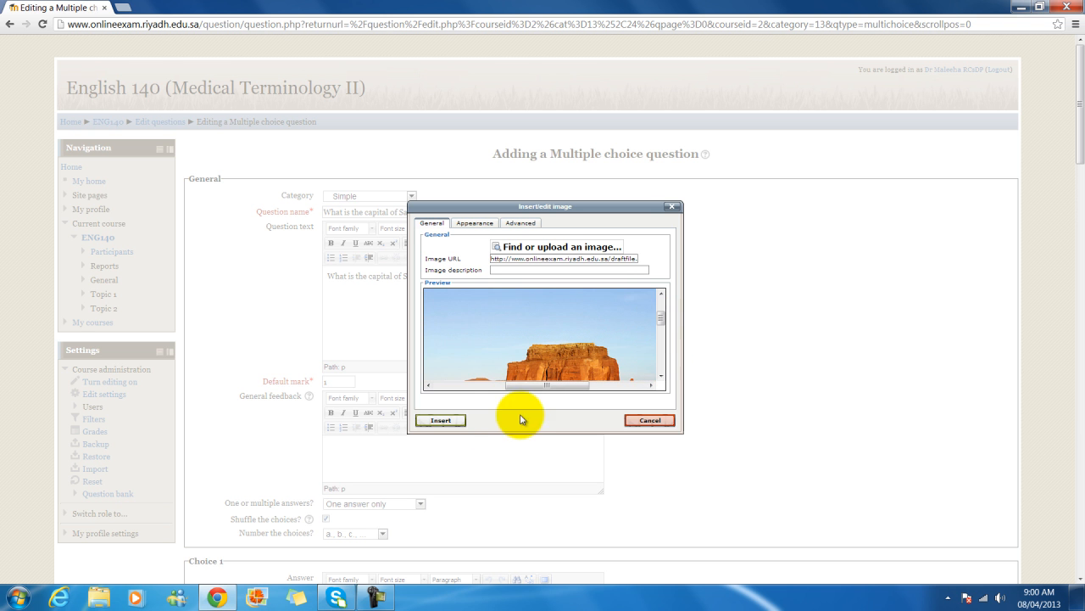
left_click(442, 420)
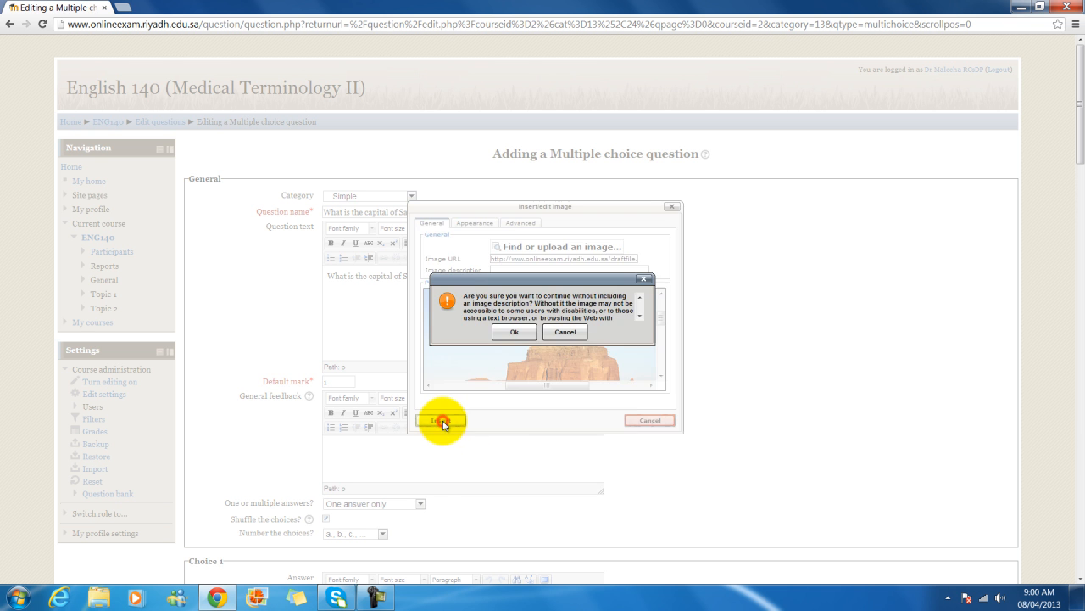
left_click(519, 332)
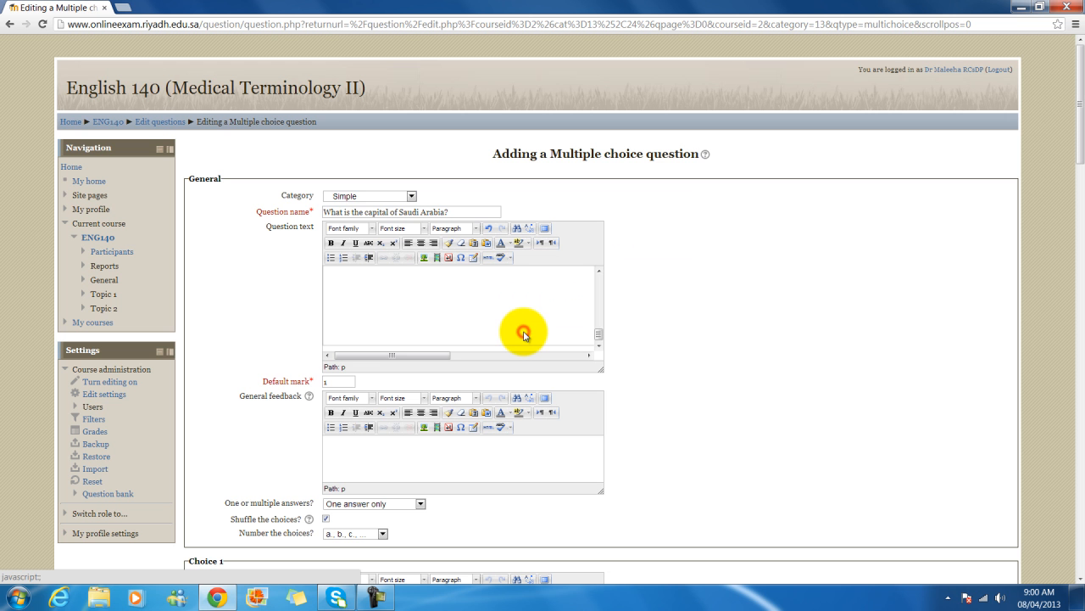
- Change the question's Default mark from 1 to 0.5
left_click(597, 336)
left_click_drag(598, 335, 598, 281)
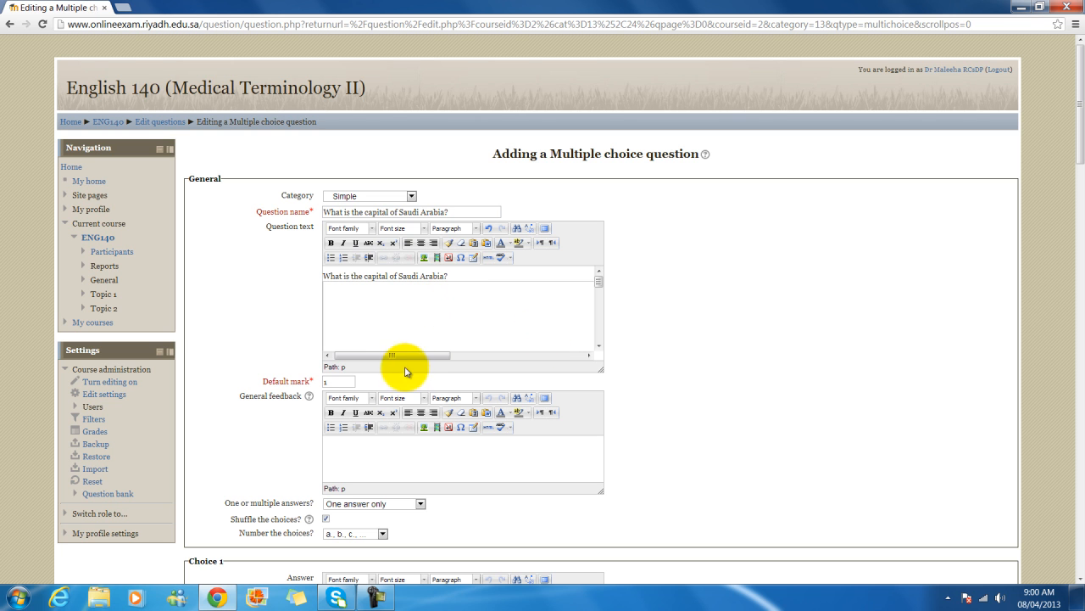
scroll(378, 354, "down", 2)
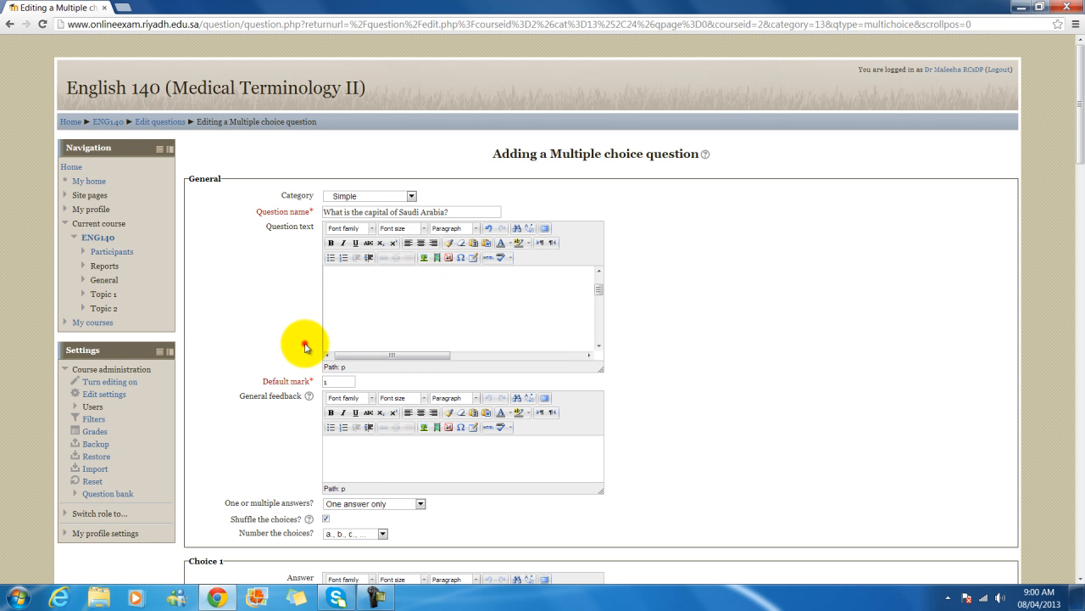
scroll(304, 346, "down", 1)
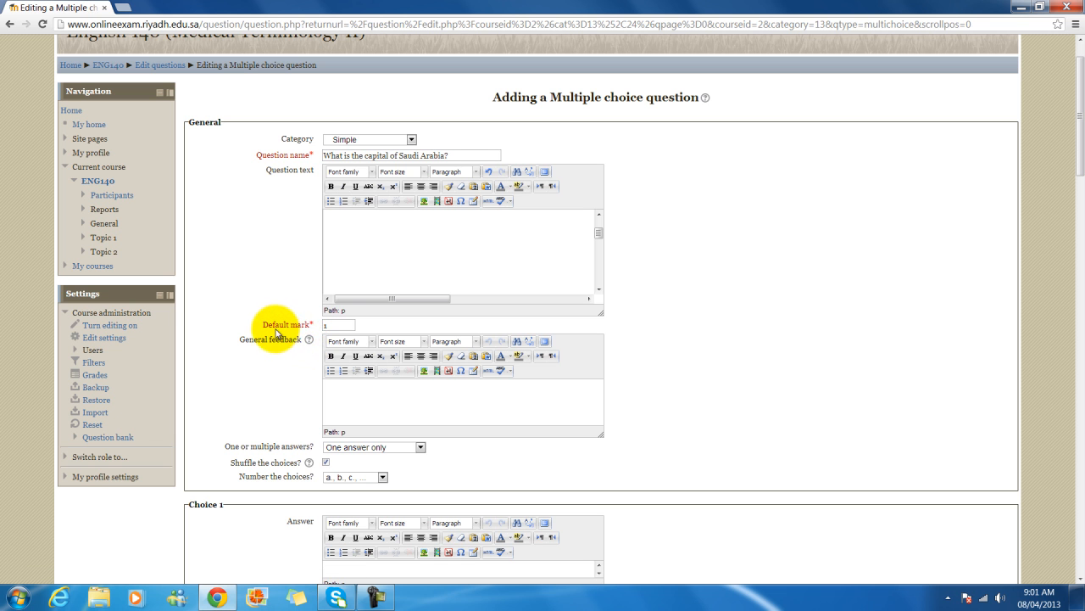
left_click(337, 325)
left_click(337, 325)
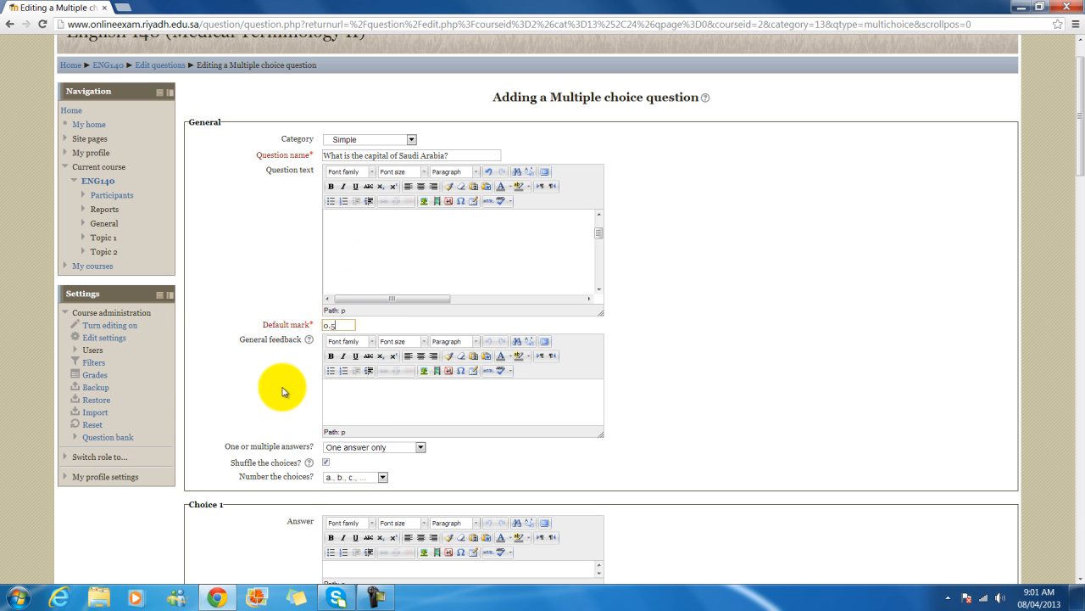
scroll(282, 391, "down", 1)
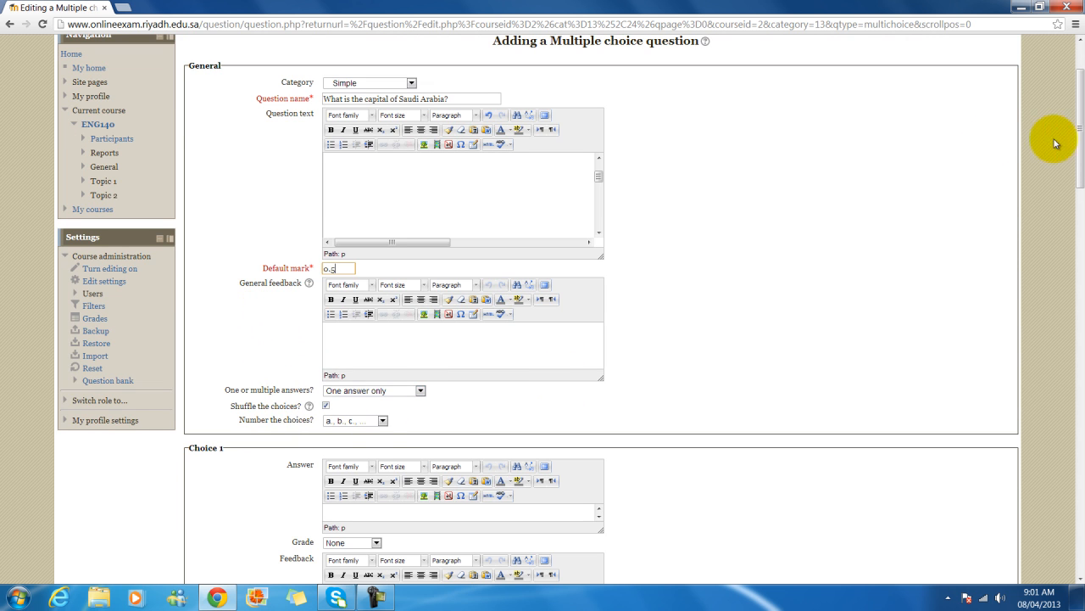
scroll(385, 397, "down", 1)
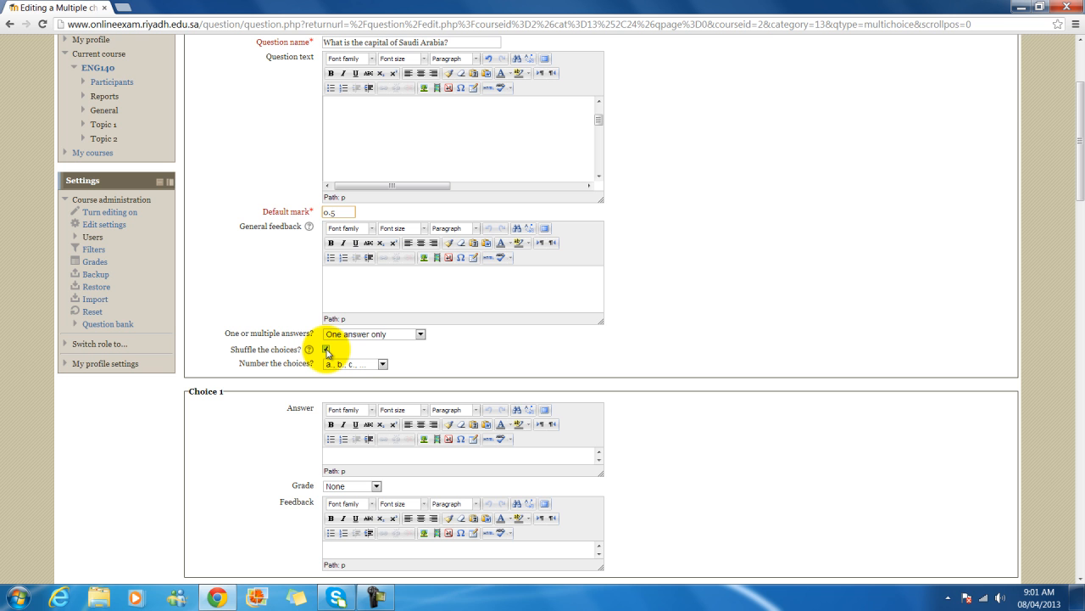
left_click(326, 350)
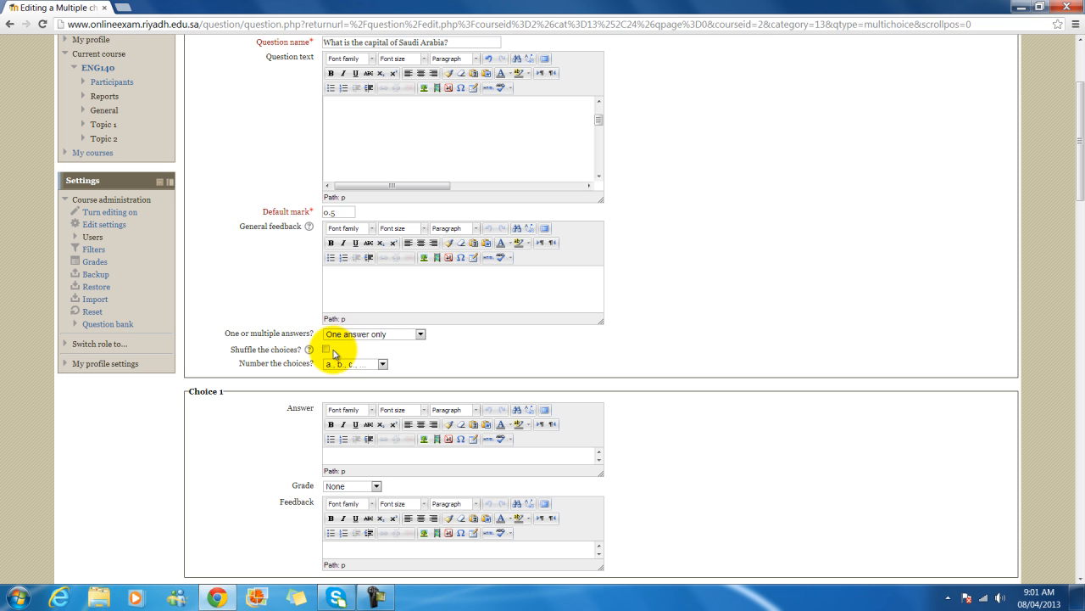
left_click(327, 350)
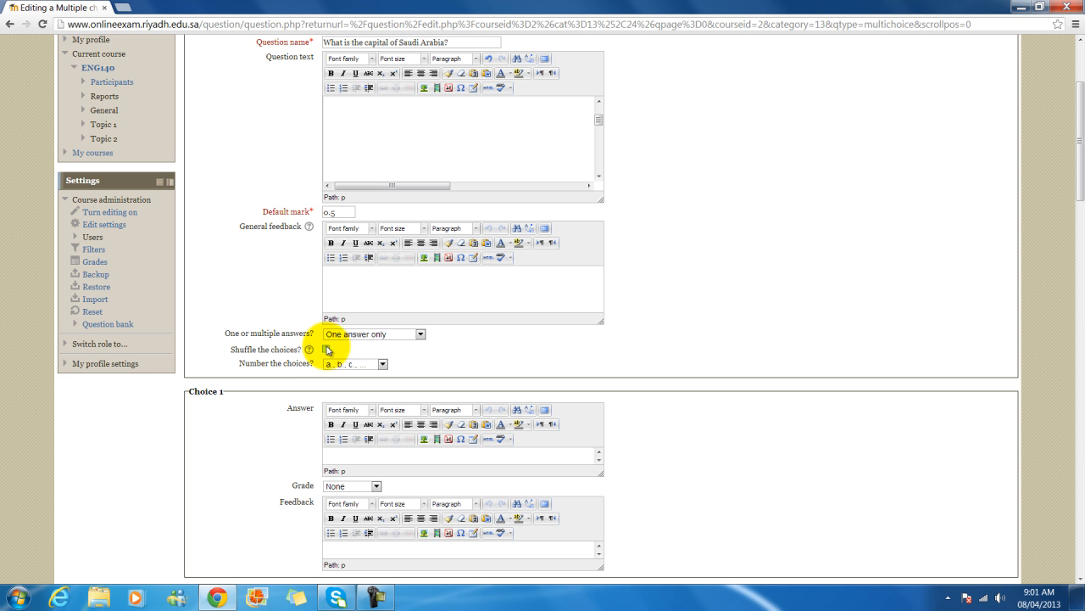
left_click(327, 351)
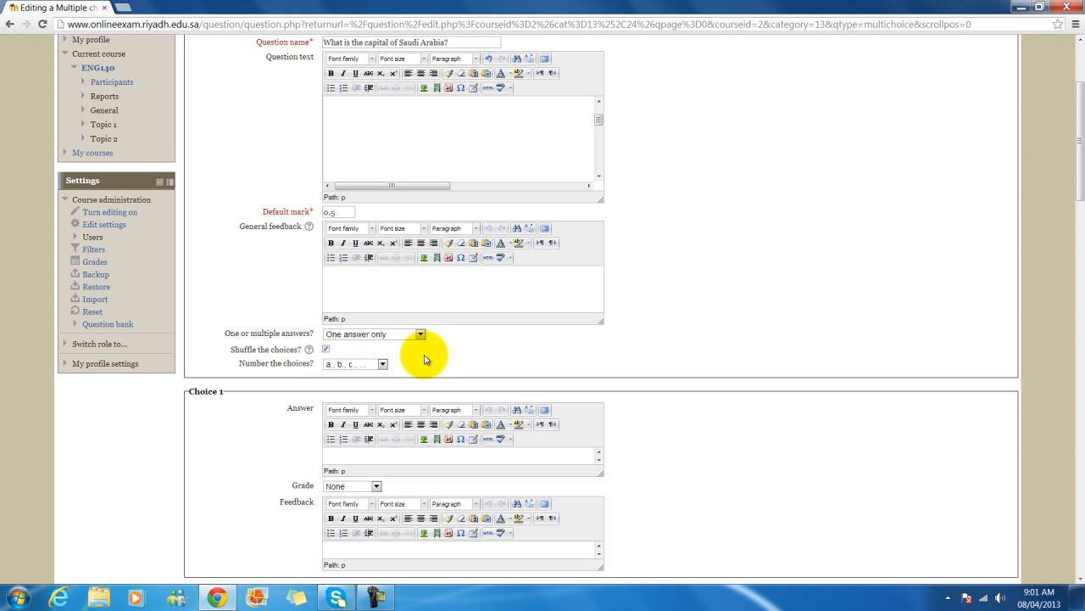
scroll(429, 361, "down", 3)
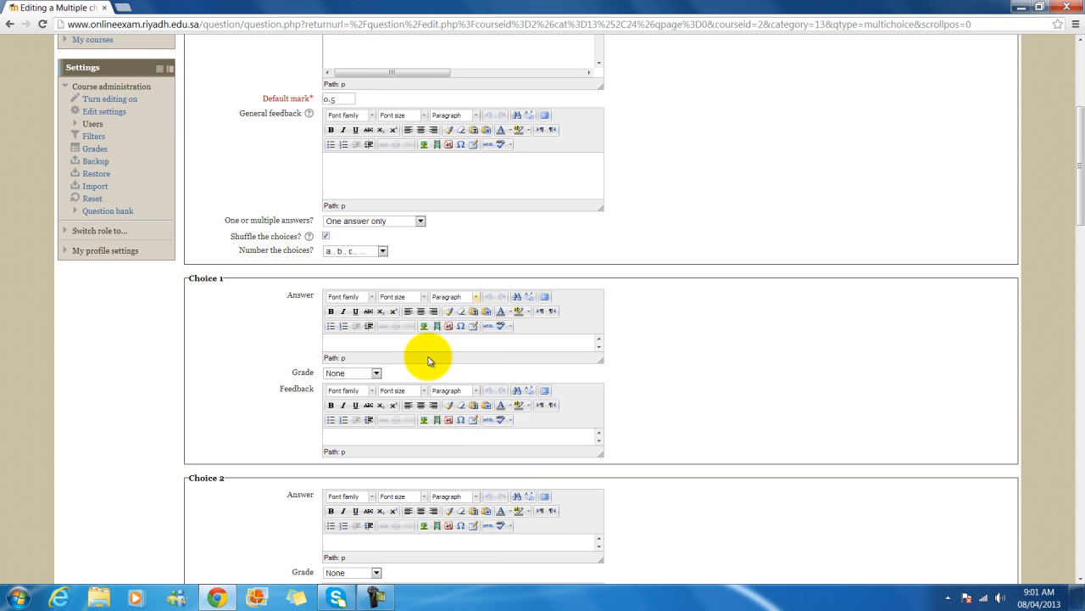
scroll(428, 361, "down", 2)
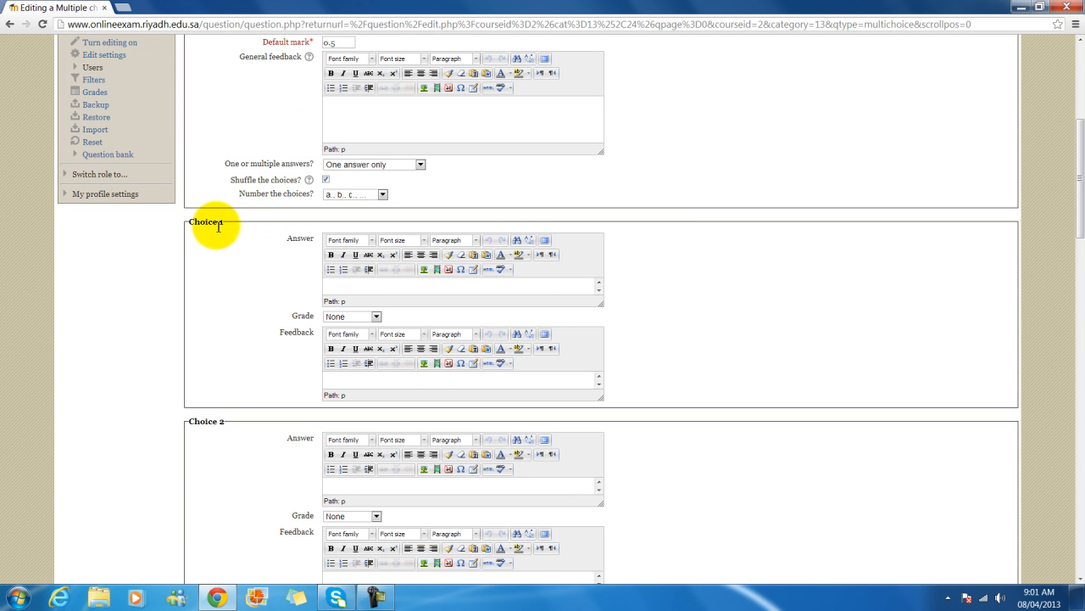
scroll(257, 267, "up", 1)
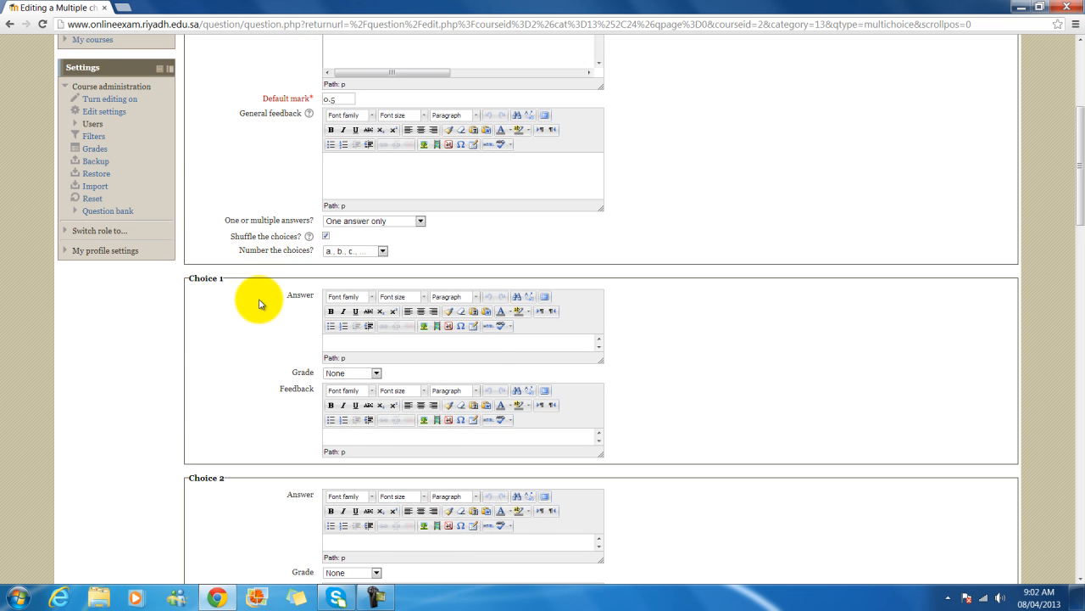
scroll(257, 305, "down", 2)
scroll(260, 323, "down", 11)
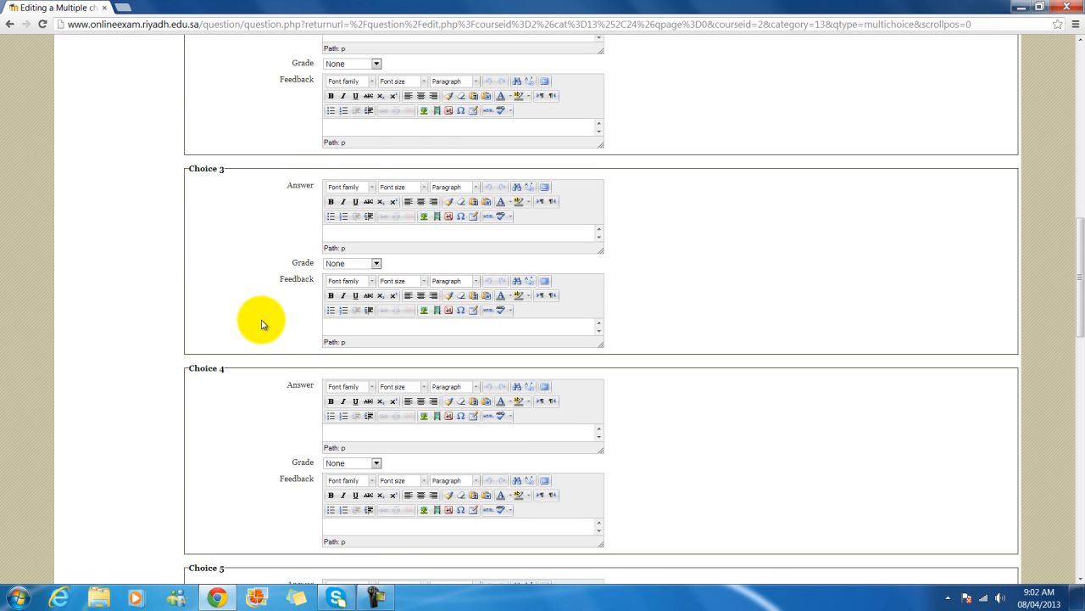
scroll(262, 323, "up", 12)
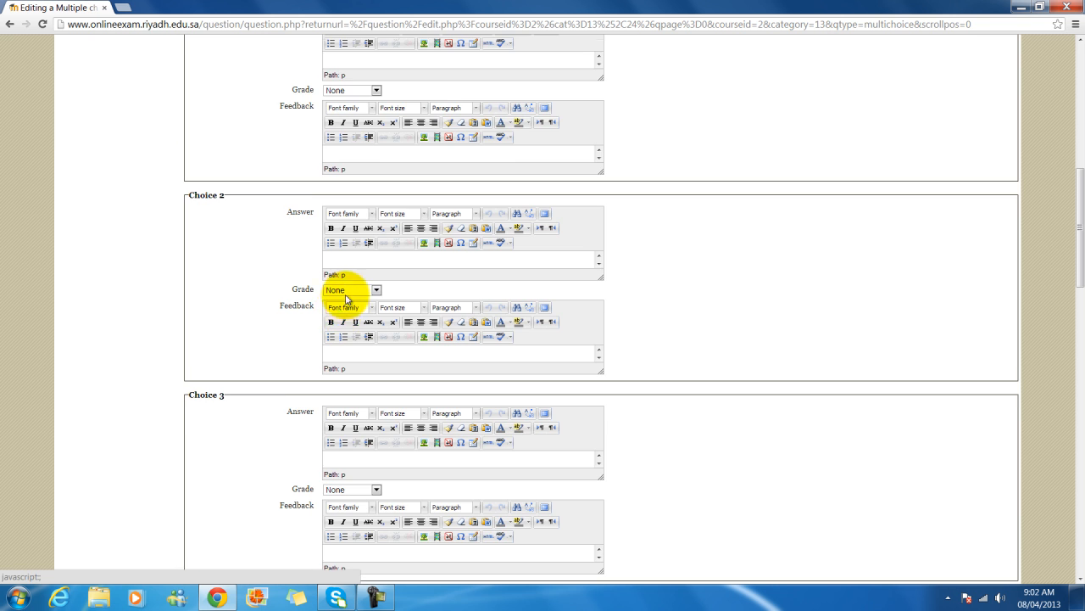
scroll(349, 288, "up", 2)
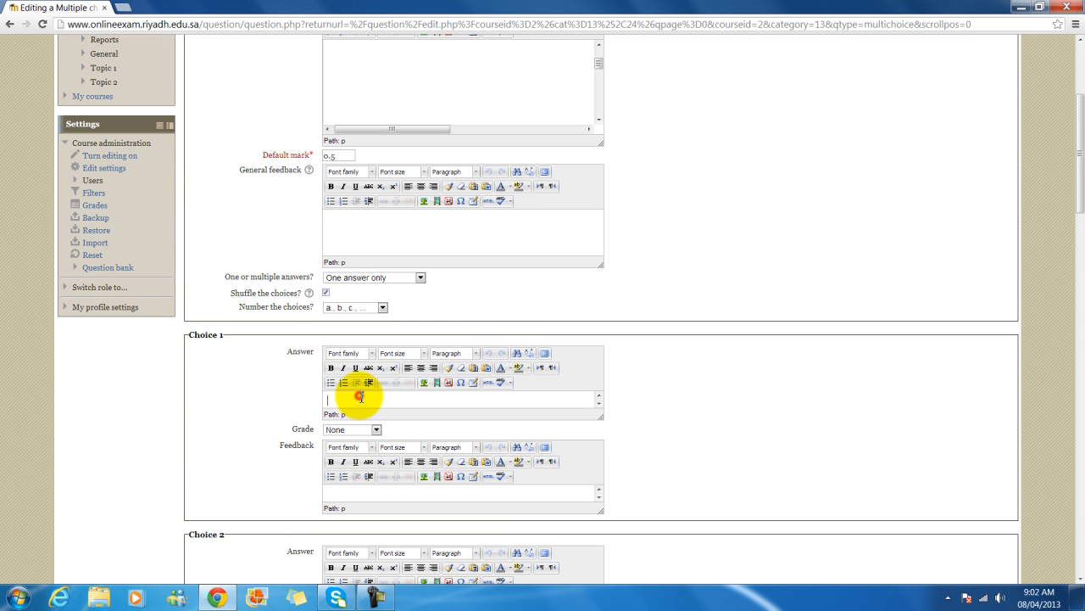
- Enter Riyadh as the first answer choice and give it a 100% grade
left_click(362, 396)
scroll(400, 401, "down", 1)
left_click(384, 401)
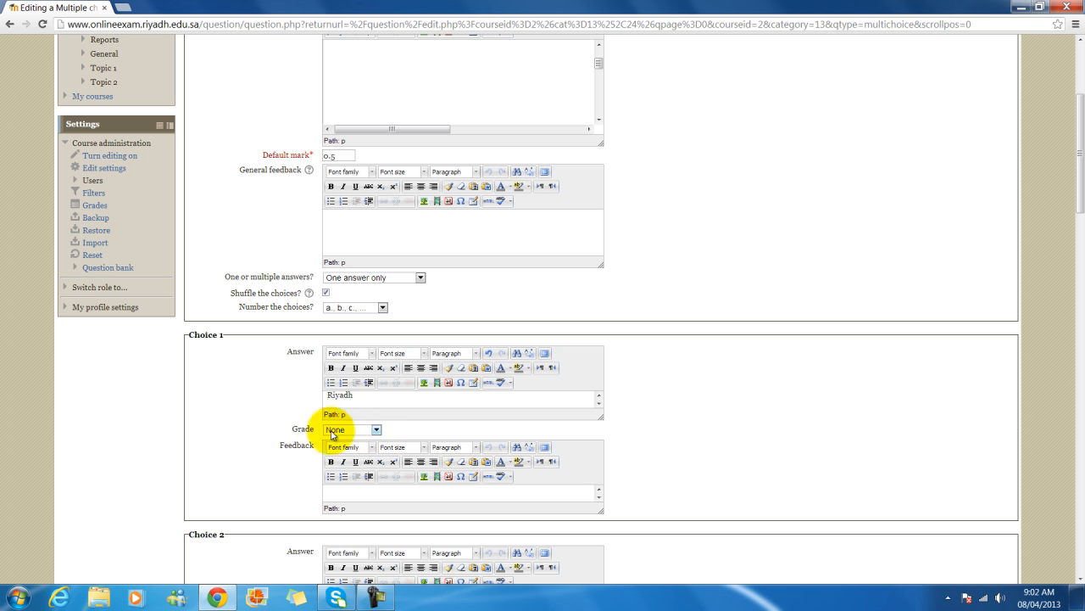
left_click(376, 429)
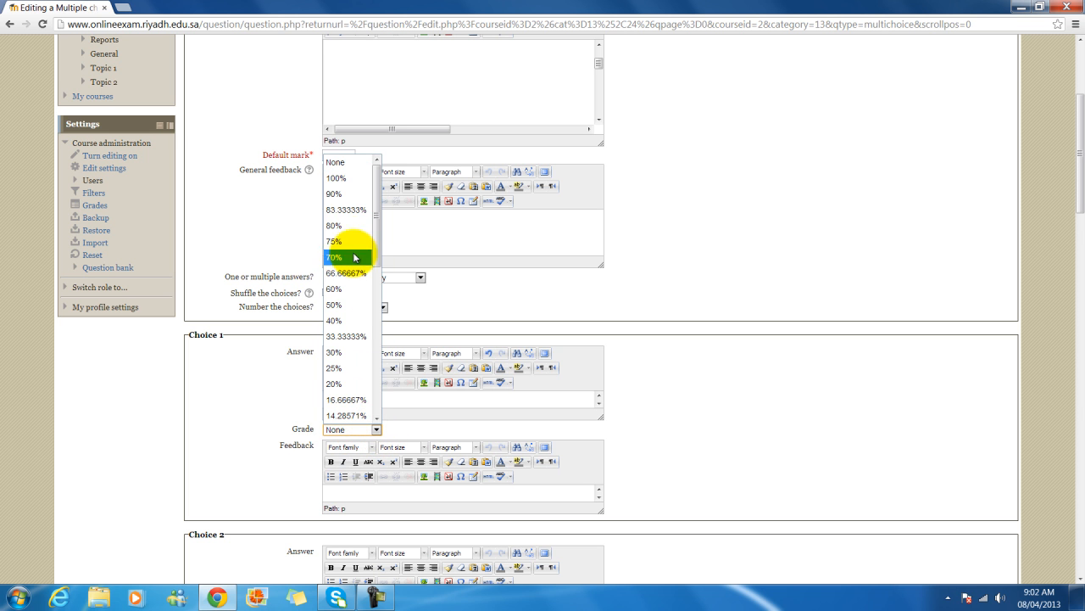
left_click(334, 178)
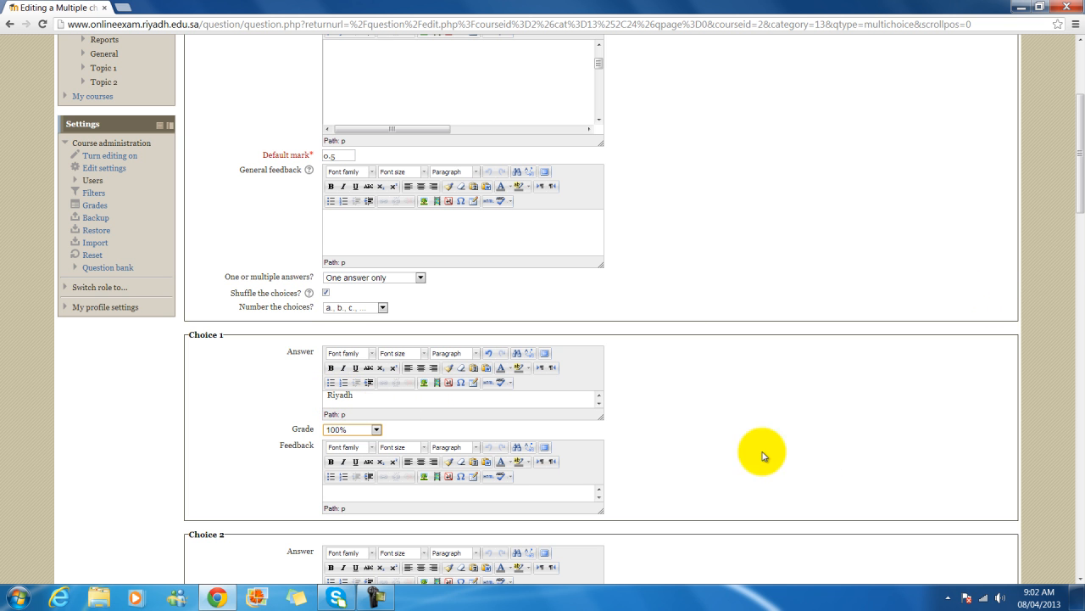
left_click(687, 428)
- Enter Jeddah, Dammam and Madinah as answer choices 2–4
scroll(686, 427, "down", 3)
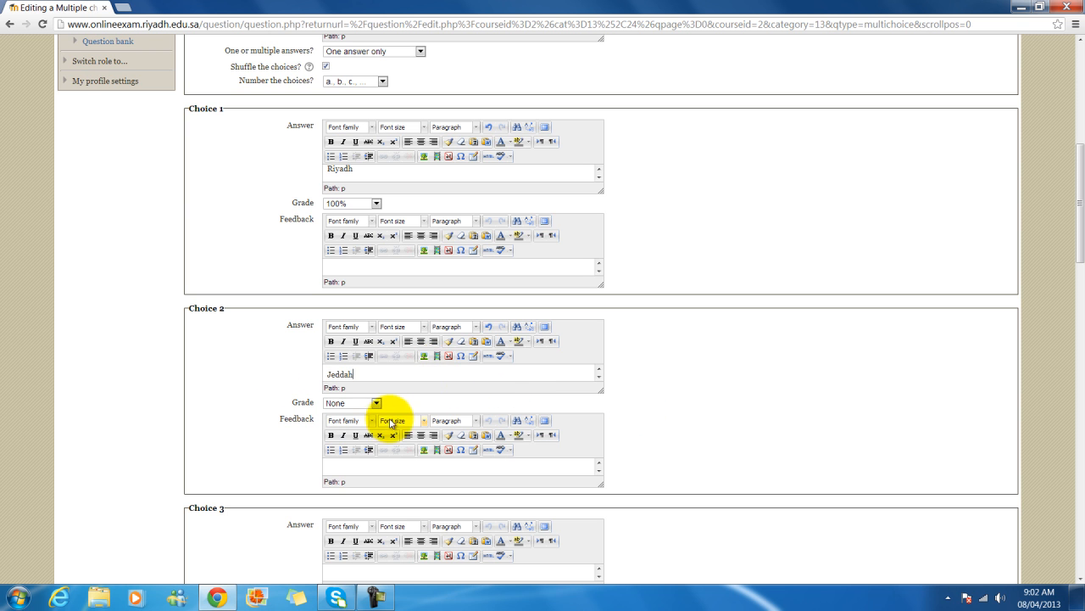
scroll(458, 398, "down", 2)
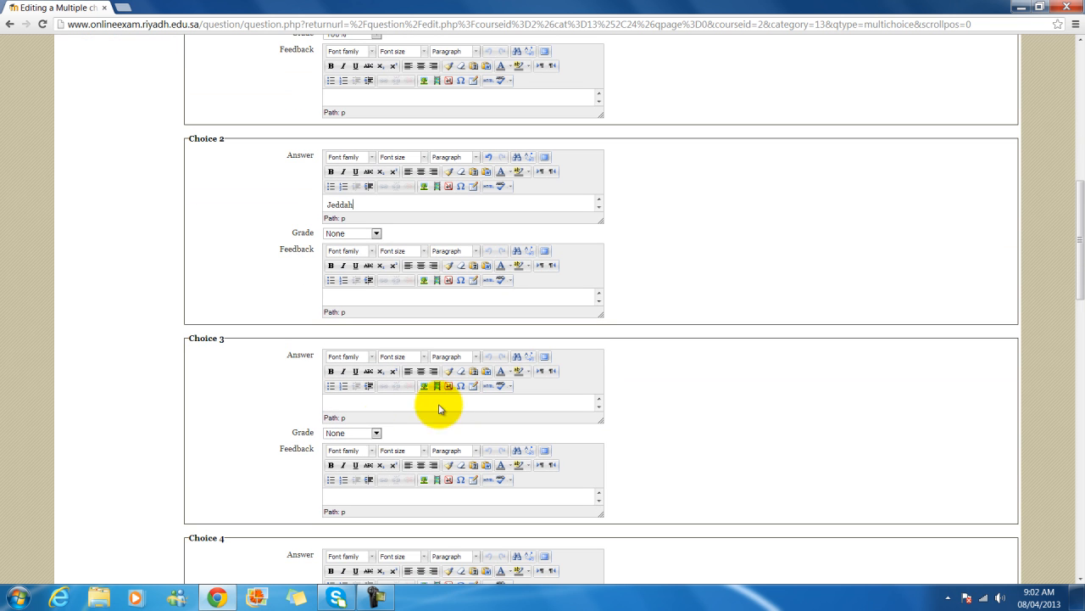
left_click(375, 405)
type("Dammam")
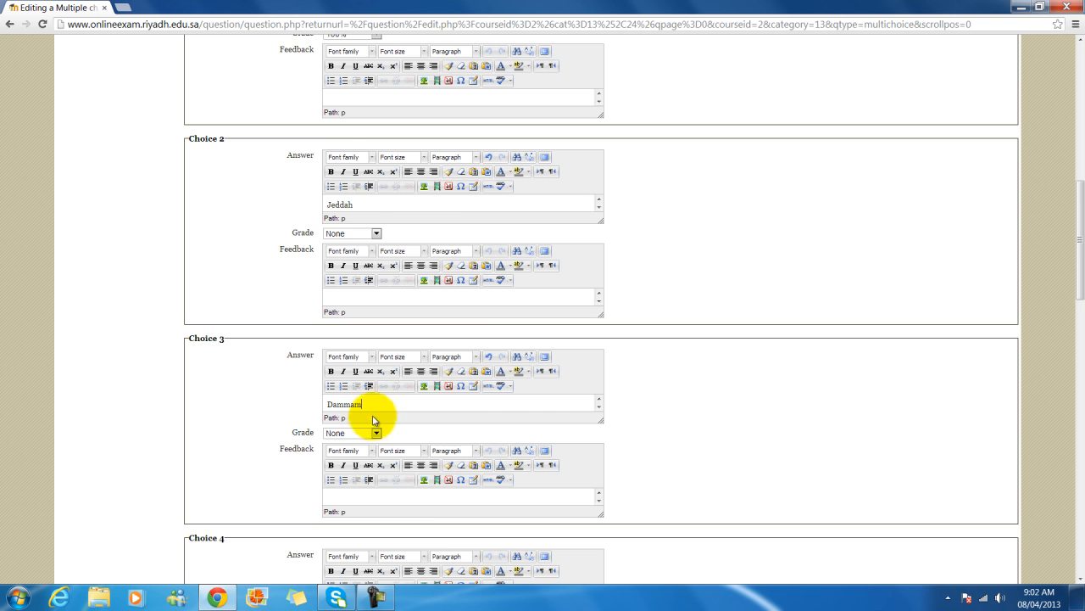
scroll(416, 431, "down", 2)
left_click(409, 432)
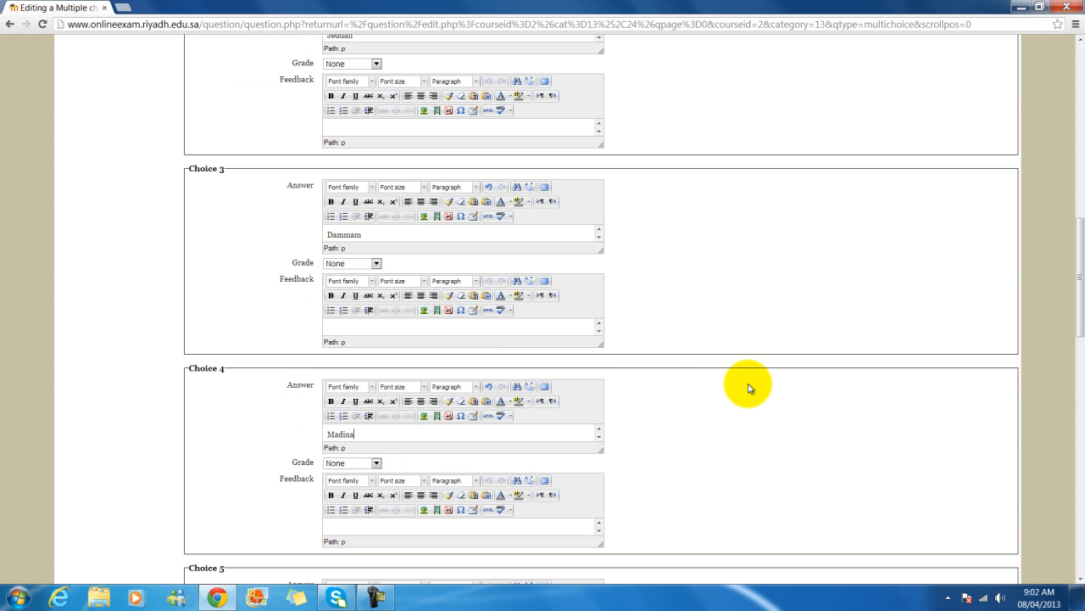
scroll(509, 441, "down", 3)
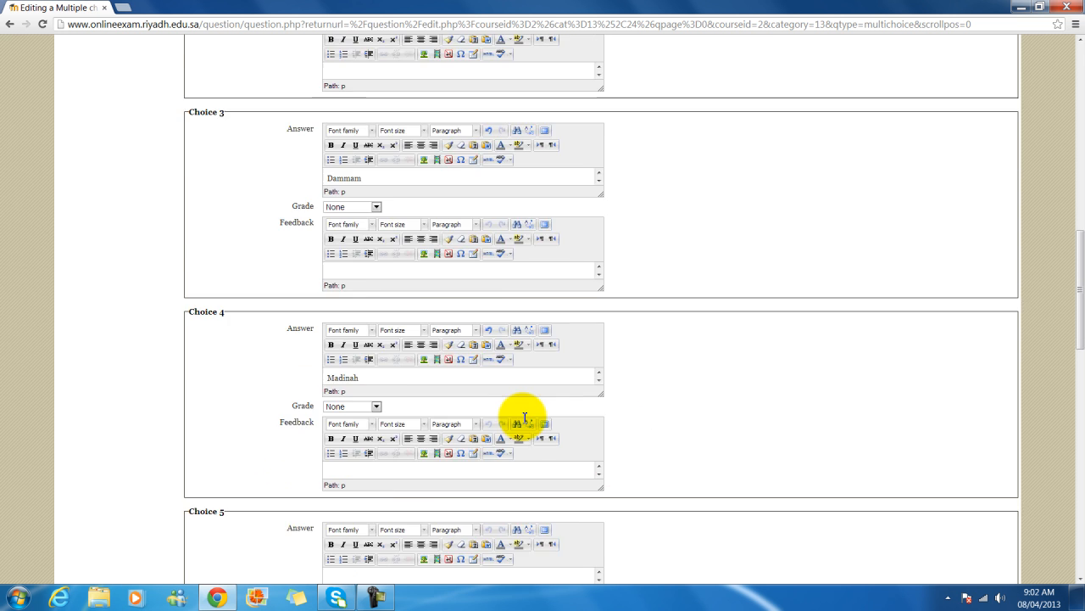
scroll(382, 472, "down", 2)
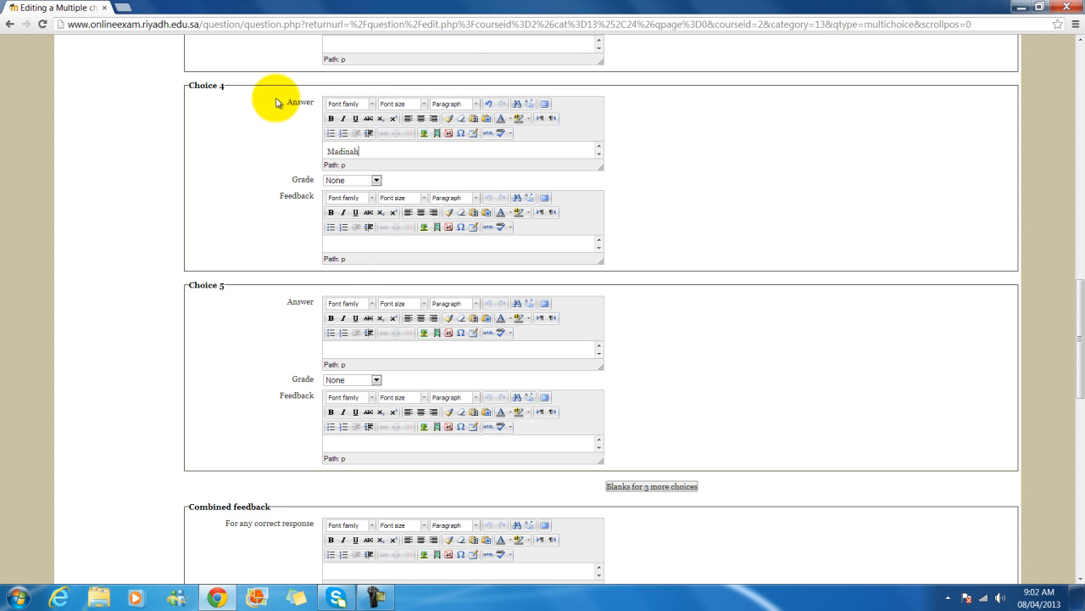
- Change the penalty for each incorrect try from 33.33333% to 0%
scroll(329, 367, "down", 8)
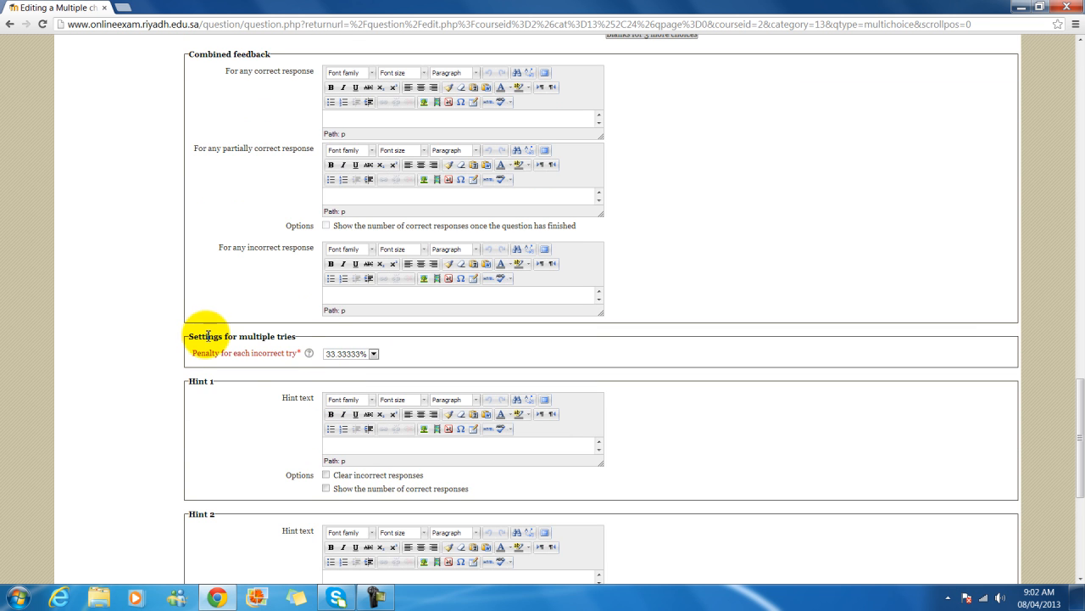
left_click(204, 355)
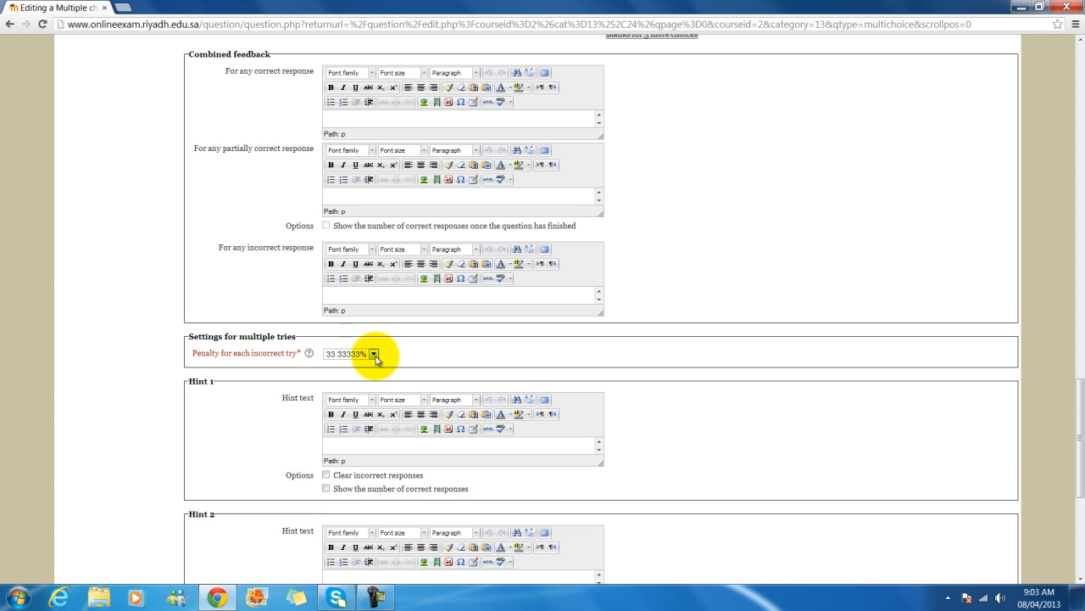
left_click(374, 355)
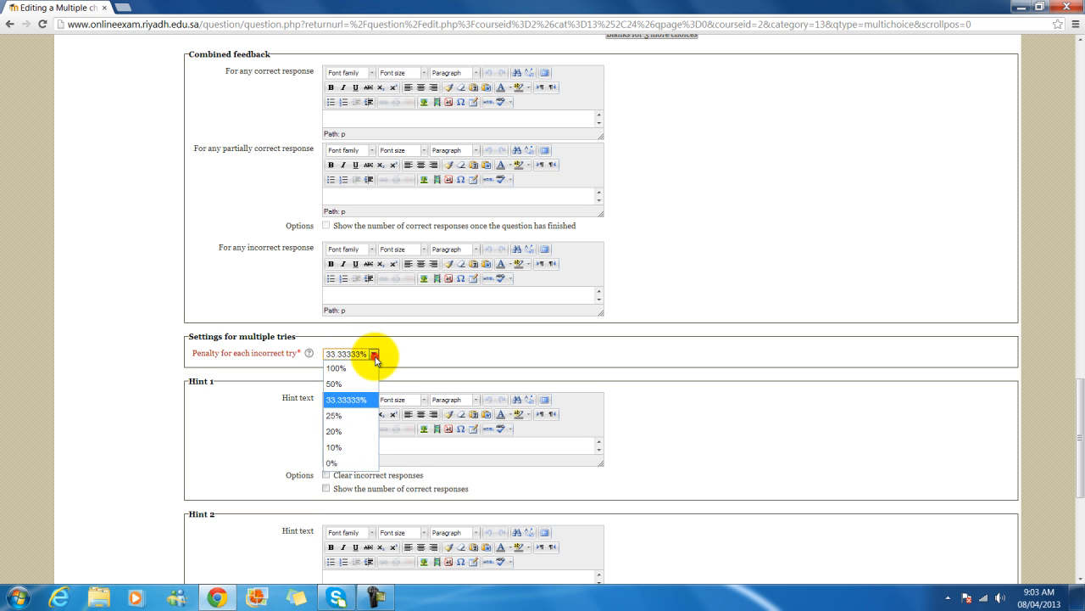
left_click(335, 464)
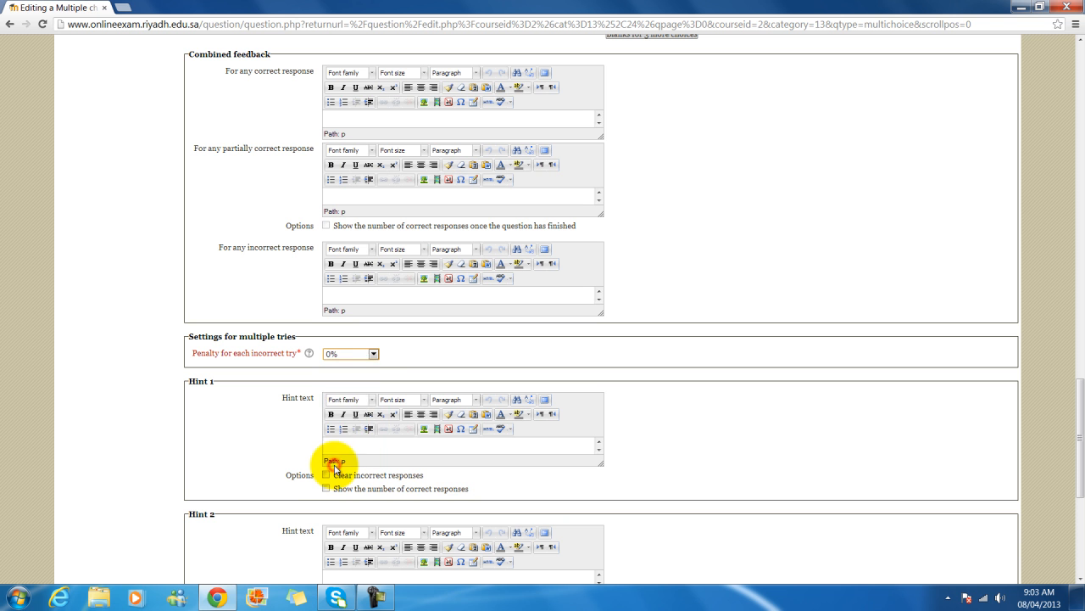
left_click(409, 353)
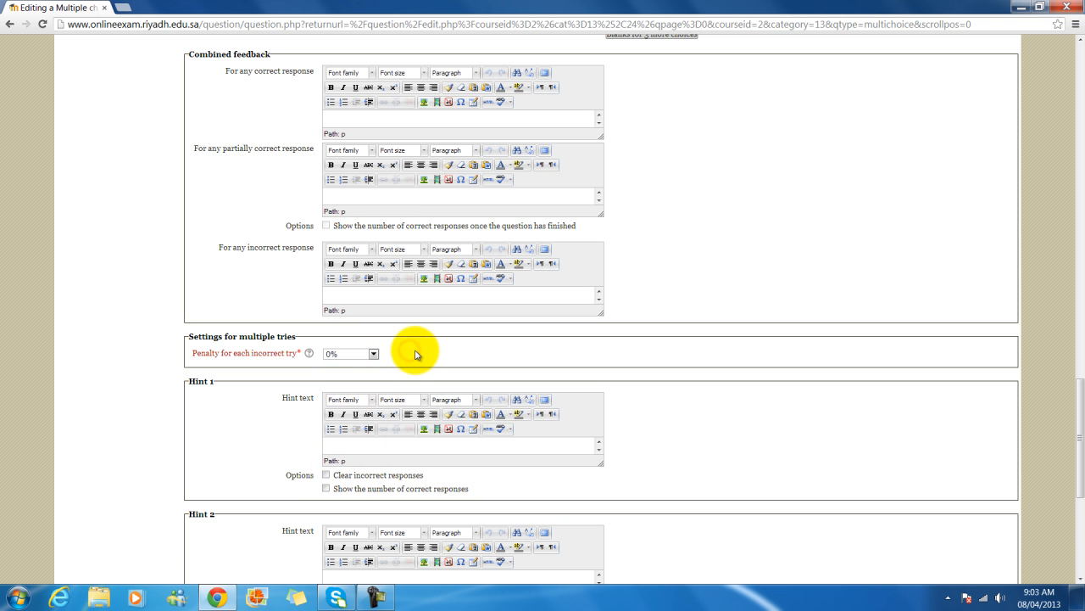
scroll(416, 355, "down", 1)
scroll(417, 354, "down", 3)
scroll(418, 350, "down", 3)
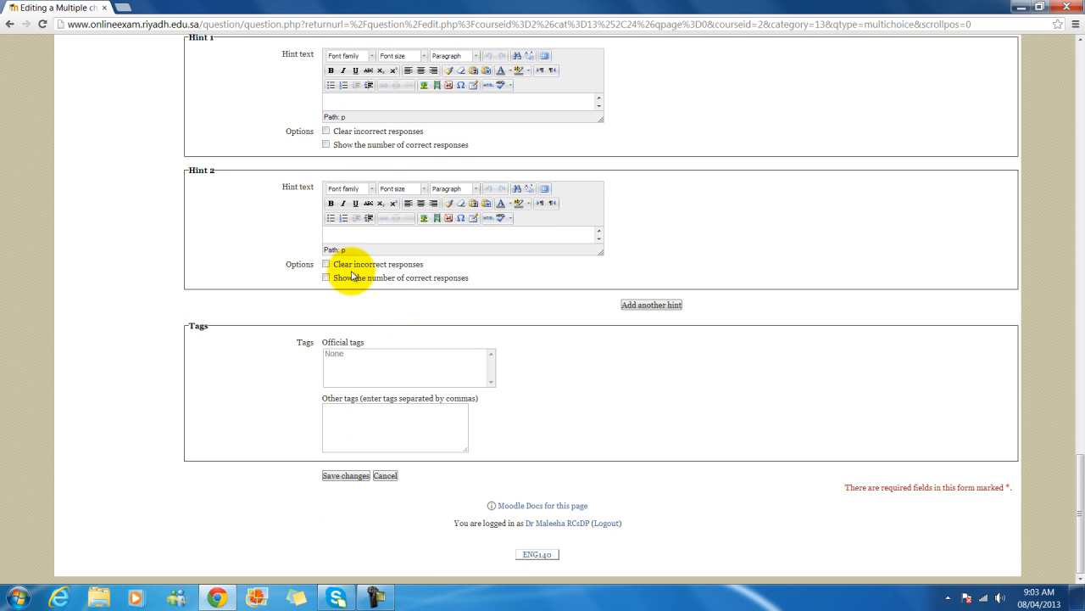
- Save the question 'What is the capital of Saudi Arabia?' into the Simple category
left_click(345, 477)
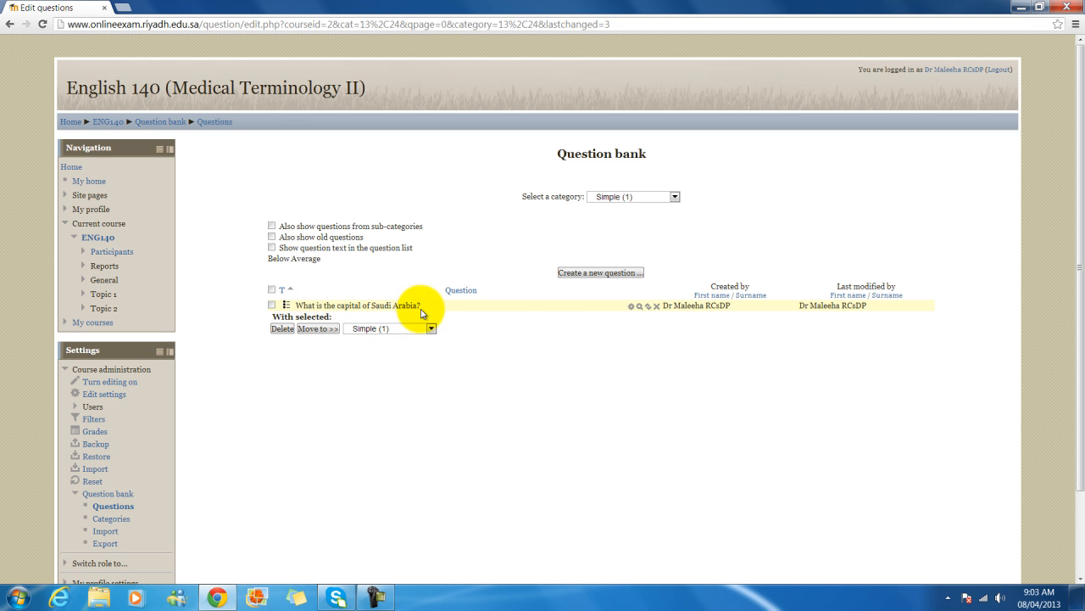
left_click(640, 309)
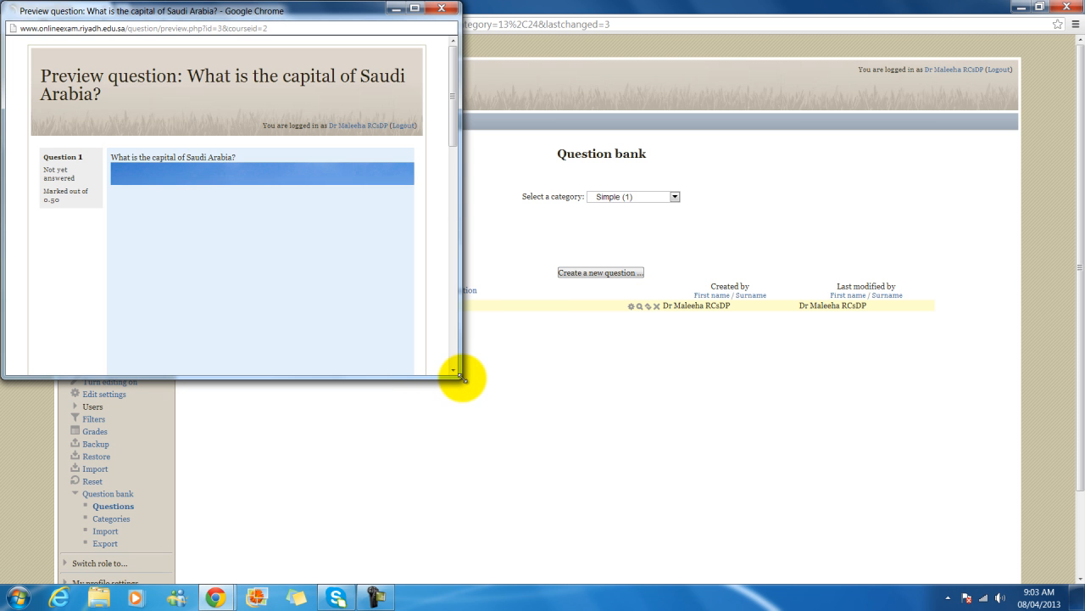
left_click_drag(462, 378, 1048, 462)
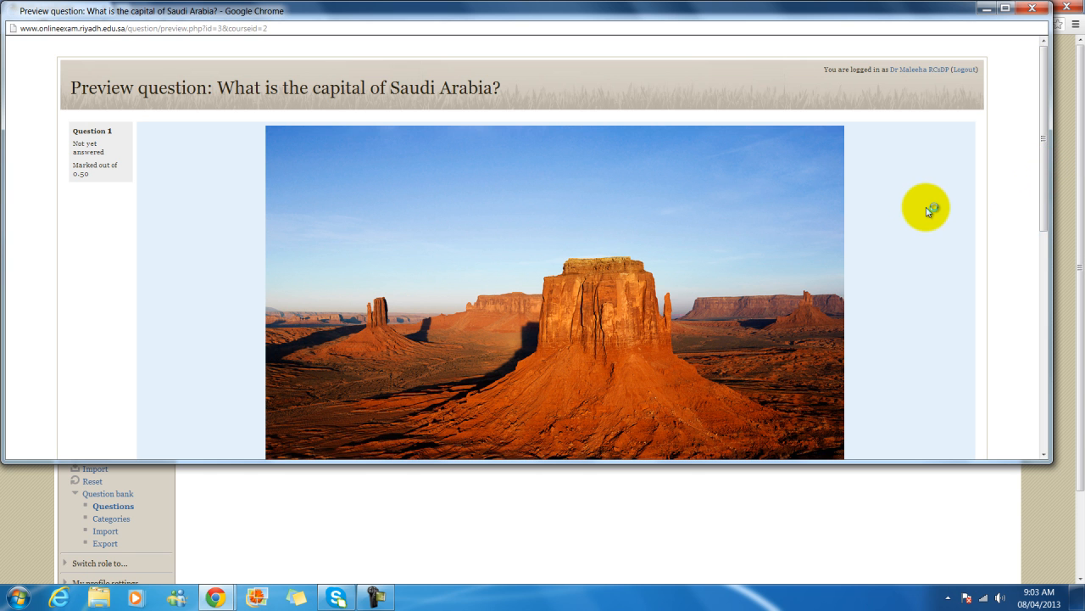
left_click_drag(1044, 218, 1037, 388)
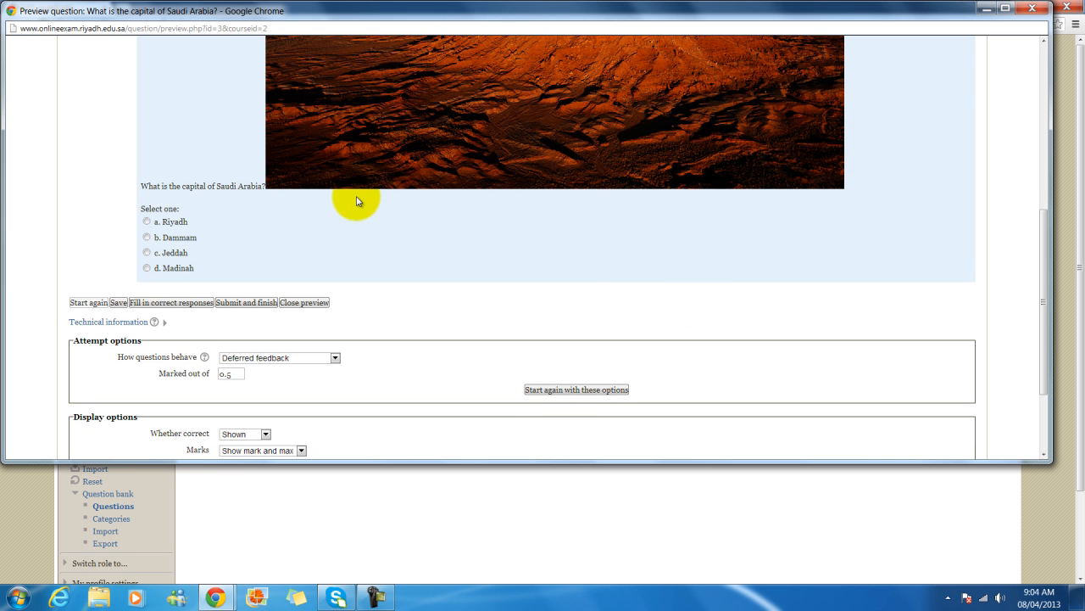
left_click(147, 222)
scroll(978, 110, "up", 4)
left_click(1032, 8)
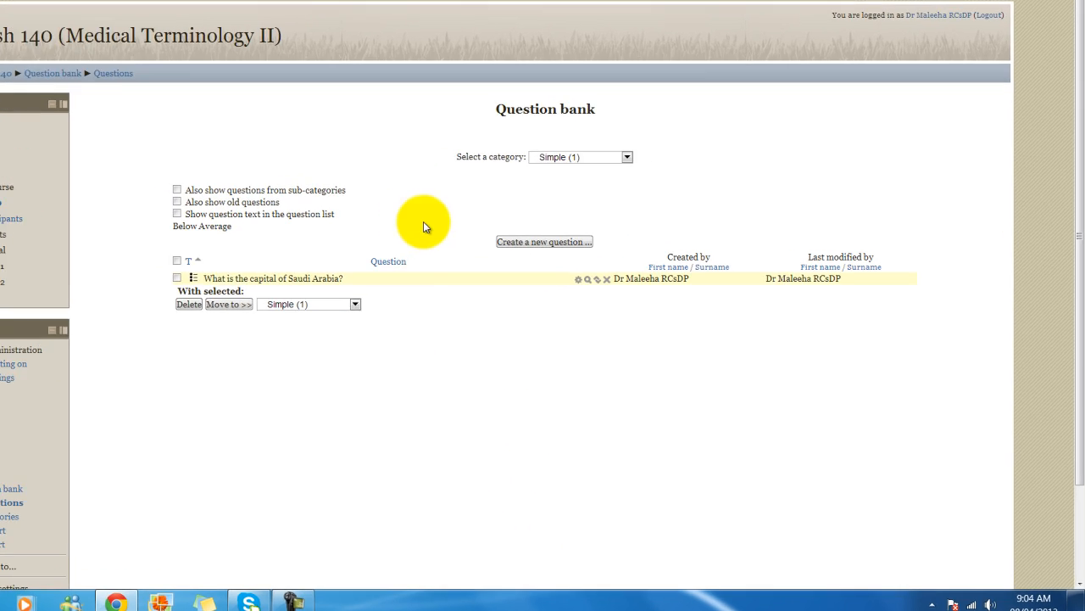
left_click(497, 51)
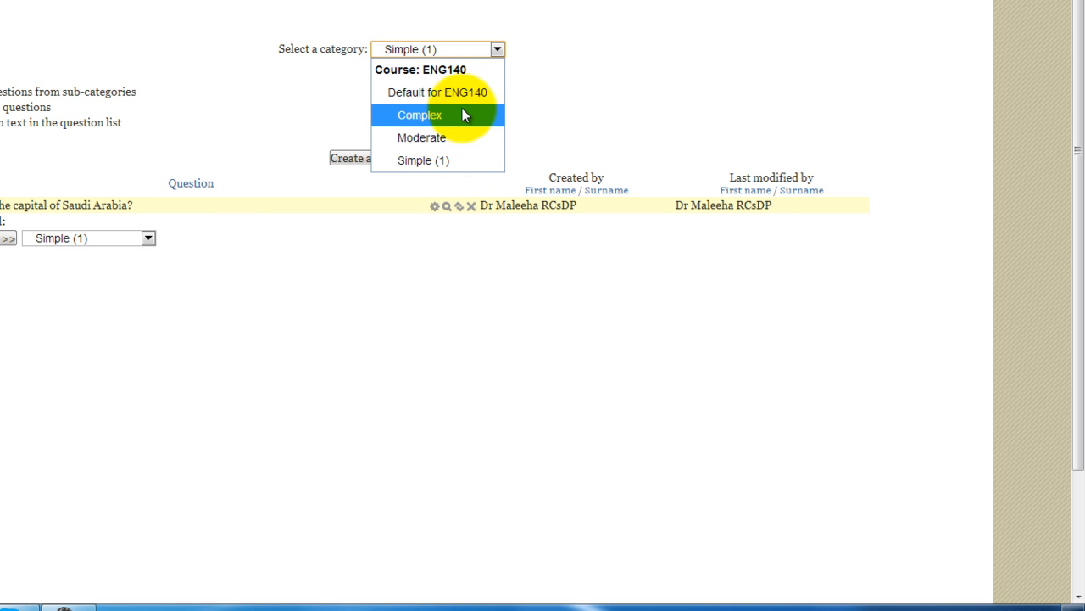
left_click(541, 100)
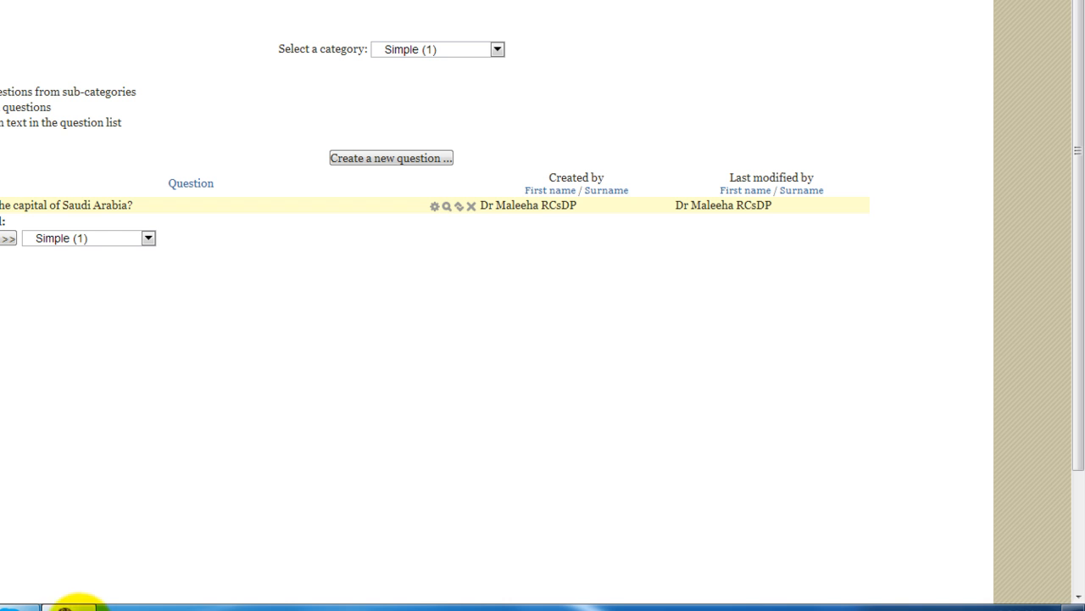
left_click(68, 603)
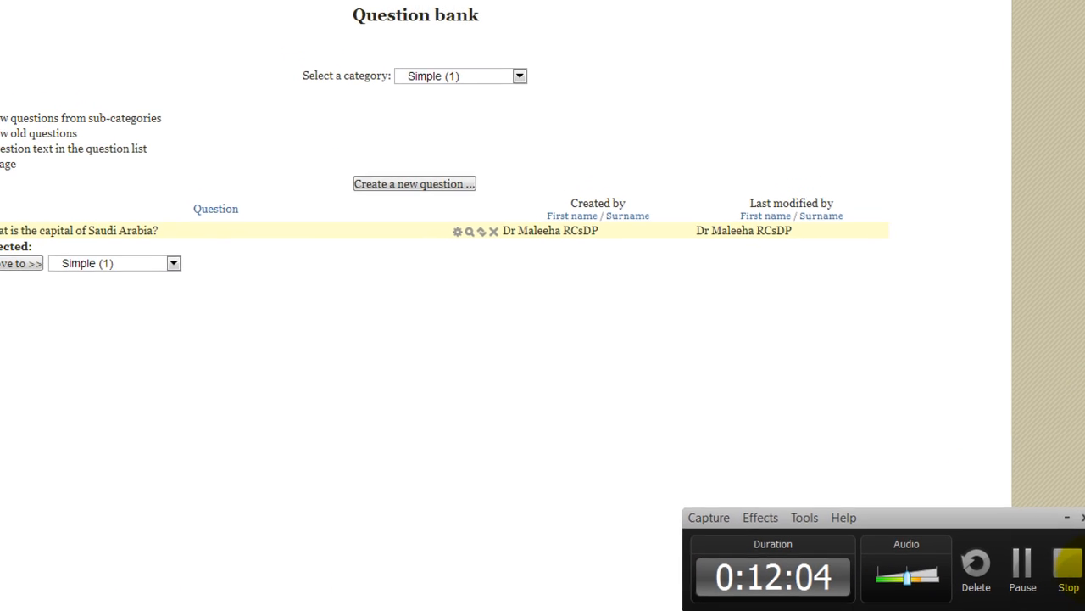